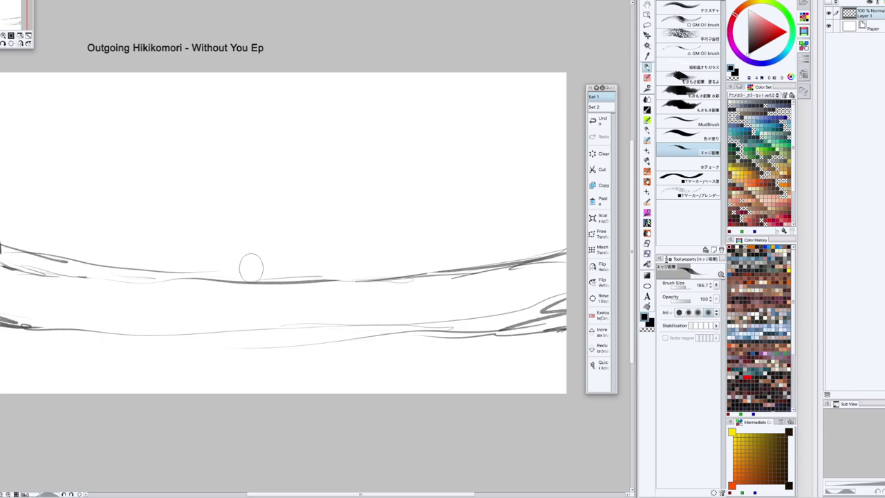
click(691, 9)
click(691, 66)
drag(683, 288, 688, 289)
drag(501, 213, 532, 202)
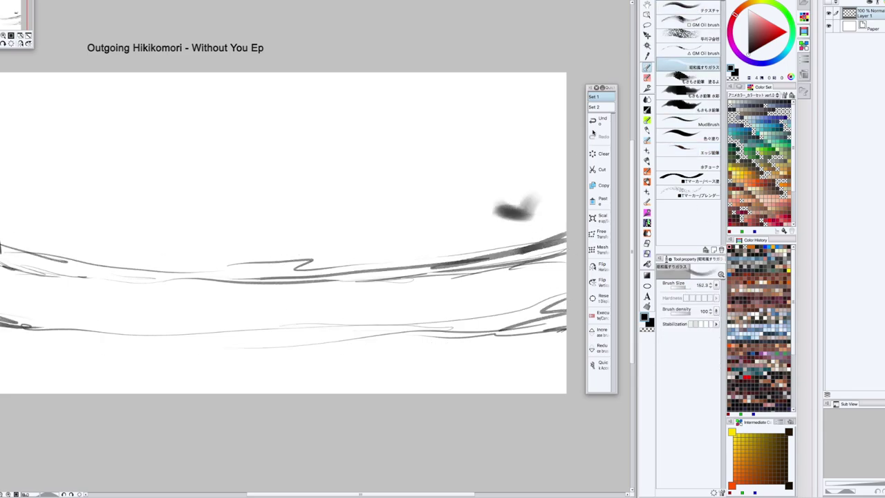
key(ctrl+z)
drag(449, 273, 557, 250)
key(ctrl+z)
key(g)
click(517, 284)
key(ctrl+z)
- Fill a new base layer beneath the sketch with medium grey and the sketch layer's area above the ground with darker grey
click(749, 29)
click(830, 14)
key(ctrl+shift+n)
click(543, 283)
click(829, 14)
click(749, 40)
click(521, 287)
- Erase the dark fill from the sky and along the lower shoreline using the textured eraser at size 1104
key(e)
click(691, 135)
click(688, 287)
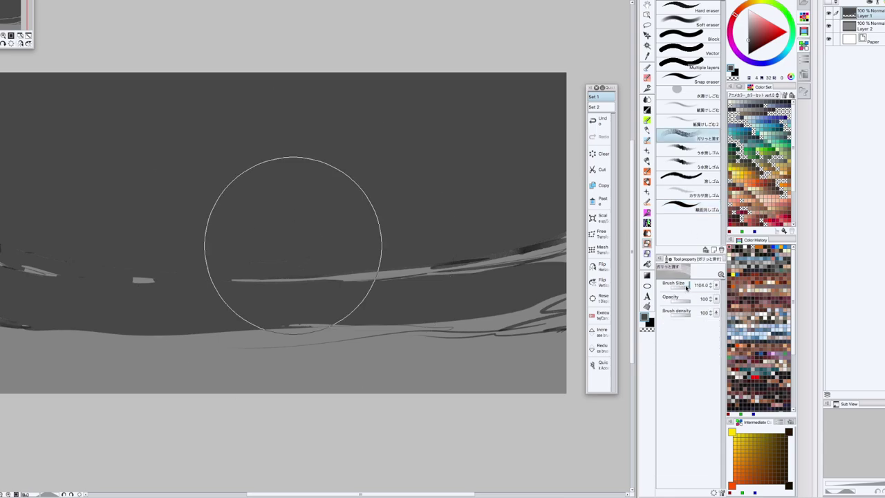
drag(181, 206, 42, 124)
drag(41, 166, 291, 207)
mouse_move(192, 114)
mouse_down()
mouse_move(101, 86)
mouse_move(519, 125)
mouse_up()
drag(518, 187, 401, 215)
drag(247, 105, 291, 134)
drag(169, 174, 35, 223)
drag(360, 221, 517, 211)
mouse_move(315, 342)
mouse_down()
mouse_move(104, 341)
mouse_move(52, 332)
mouse_up()
- Paint the land band in sampled dark grey and add wavy strokes across the foreground water
key(b)
alt+click(512, 284)
mouse_move(515, 262)
mouse_down()
mouse_move(562, 242)
mouse_move(518, 269)
mouse_move(431, 271)
mouse_up()
drag(562, 301, 495, 318)
drag(559, 334, 339, 332)
drag(8, 297, 145, 327)
drag(561, 236, 470, 263)
mouse_move(361, 359)
mouse_down()
mouse_move(341, 312)
mouse_move(21, 354)
mouse_move(133, 378)
mouse_move(5, 362)
mouse_up()
mouse_move(532, 376)
mouse_down()
mouse_move(8, 372)
mouse_move(49, 362)
mouse_move(24, 340)
mouse_move(250, 344)
mouse_move(450, 316)
mouse_up()
key(j)
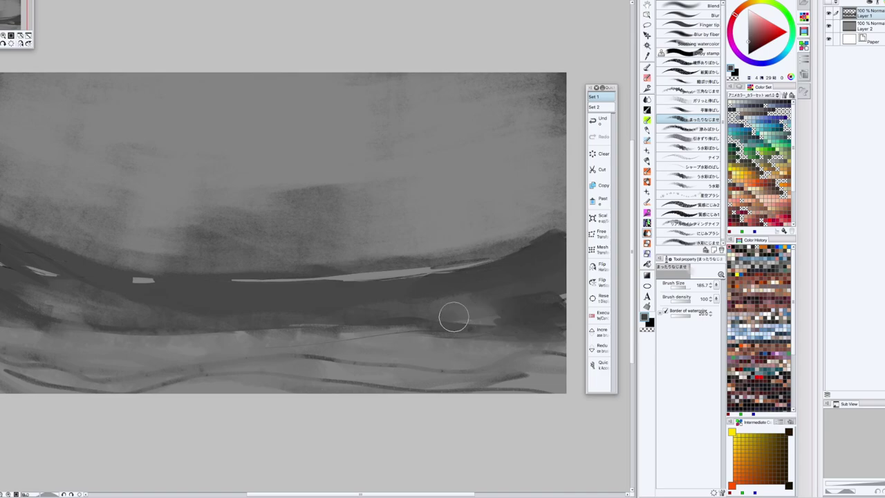
key(p)
mouse_move(539, 246)
mouse_down()
mouse_move(65, 253)
mouse_move(124, 221)
mouse_up()
key(c)
mouse_move(20, 229)
mouse_down()
mouse_move(113, 233)
mouse_move(249, 260)
mouse_up()
- Draw black rectangle outlines of varied heights as city buildings along the horizon on a new layer, with the painted landscape hidden
click(648, 285)
click(699, 90)
key(ctrl+z)
right_click(850, 10)
mouse_move(523, 218)
mouse_down()
mouse_move(543, 247)
mouse_move(534, 238)
mouse_move(533, 259)
mouse_up()
click(748, 53)
mouse_move(468, 223)
mouse_down()
mouse_move(484, 260)
mouse_move(536, 246)
mouse_up()
drag(425, 219, 451, 265)
drag(374, 249, 423, 266)
drag(282, 244, 320, 264)
drag(348, 220, 364, 268)
drag(395, 198, 405, 246)
- Undo the duplicate rectangle among the eastern buildings and add a narrow building outline at the canvas's west edge
key(m)
drag(447, 197, 456, 216)
key(u)
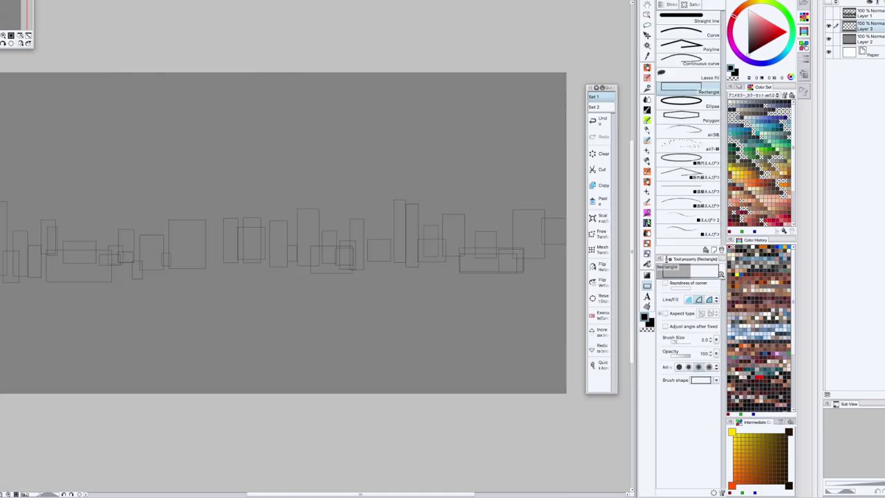
key(ctrl+z)
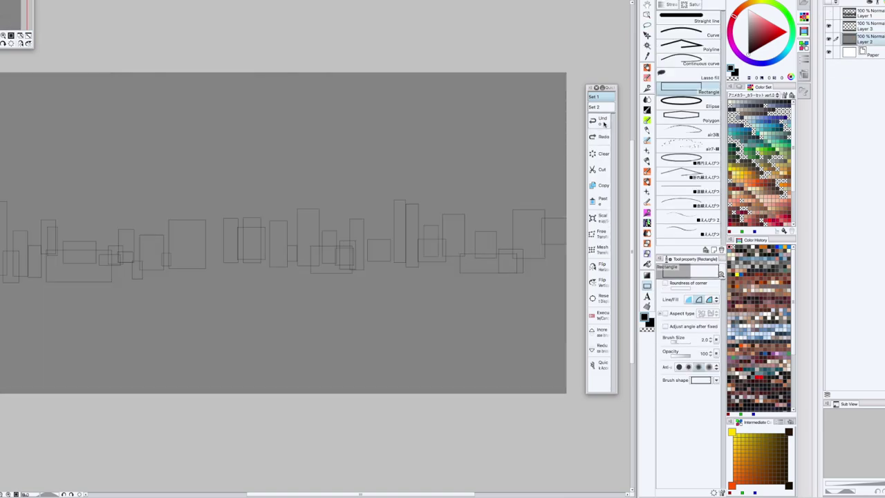
drag(6, 232, 6, 284)
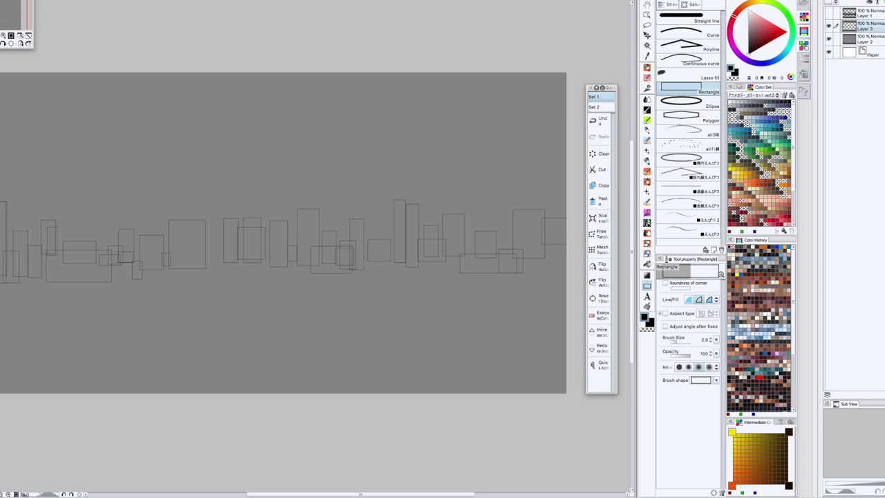
- Clear the stray outline ends at the canvas's east edge and close the skyline gaps with more rectangles
key(e)
click(604, 122)
key(m)
mouse_move(556, 210)
mouse_down()
mouse_move(563, 264)
mouse_move(568, 197)
mouse_up()
click(564, 276)
click(475, 276)
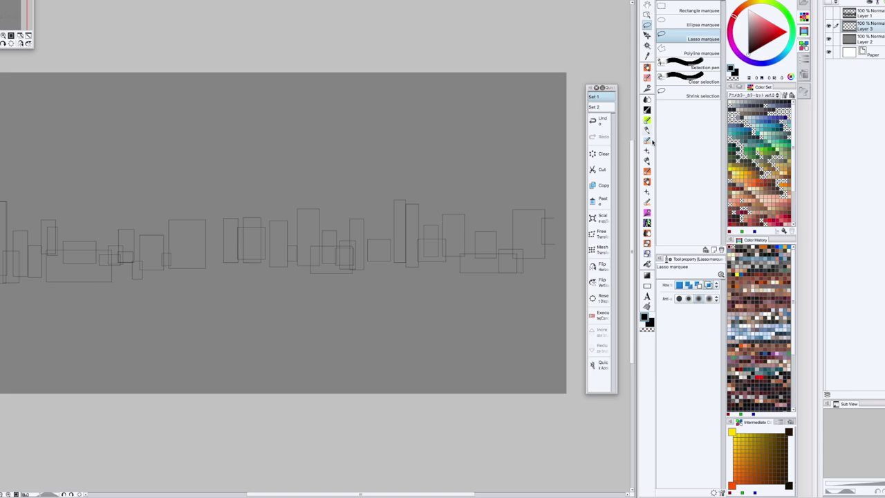
click(647, 286)
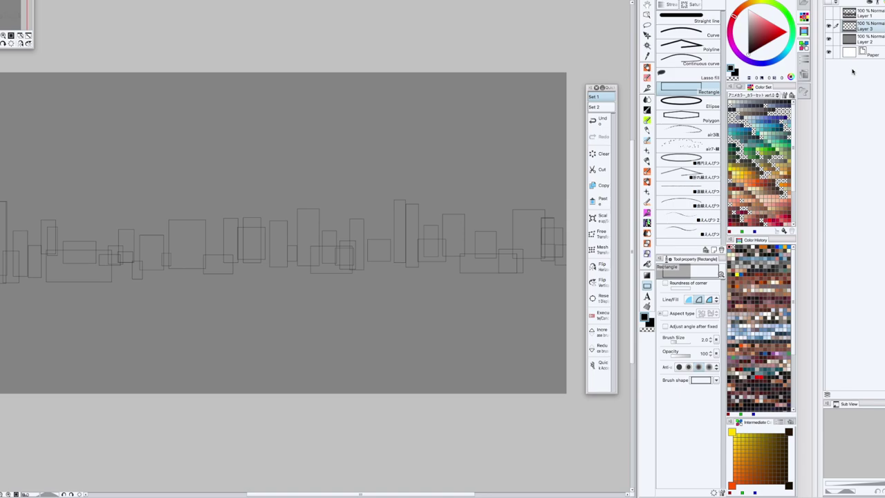
- Add a new layer between the building outlines and the grey base layer, keeping the painted landscape hidden
click(828, 12)
click(857, 40)
key(super+shift+n)
click(829, 12)
click(828, 53)
click(828, 53)
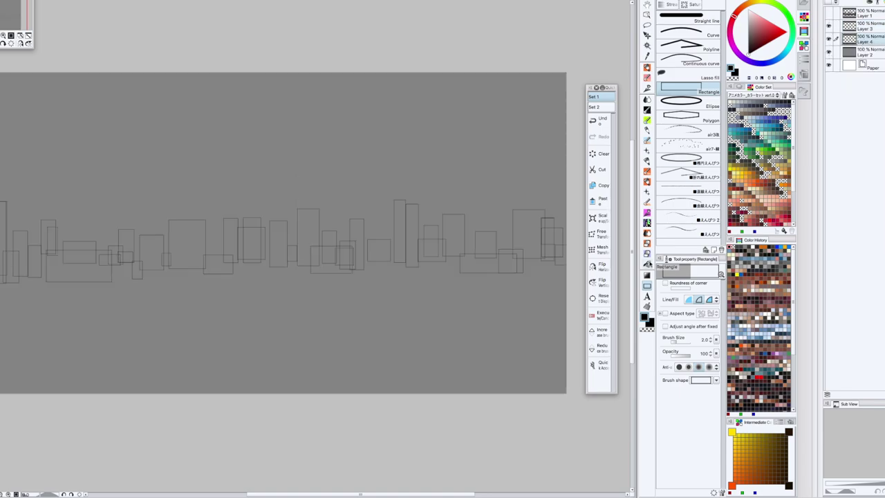
- Fill the easternmost cluster of building outlines with black on the new layer
click(648, 265)
click(535, 234)
click(550, 236)
click(559, 237)
click(561, 253)
click(547, 249)
click(548, 222)
click(523, 250)
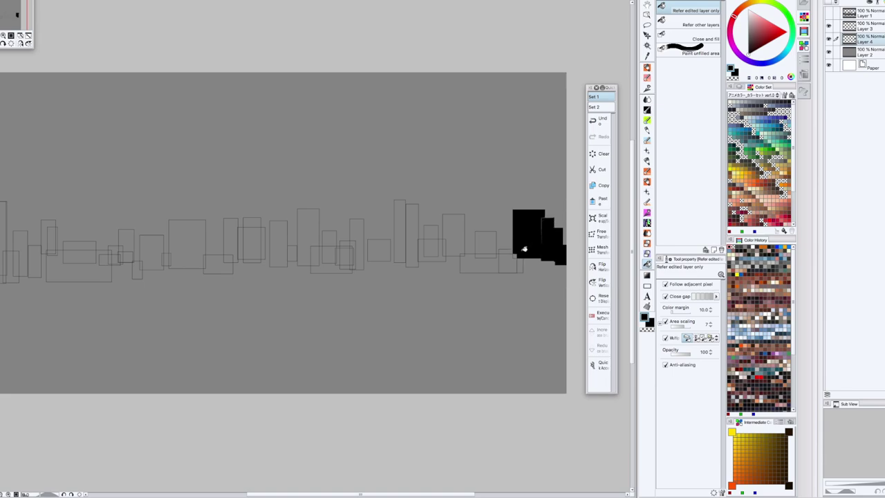
- Fill the next buildings westward with black, up to the twin towers and the small block beside them
click(488, 264)
click(485, 242)
click(506, 253)
click(453, 235)
click(432, 250)
click(430, 232)
click(415, 245)
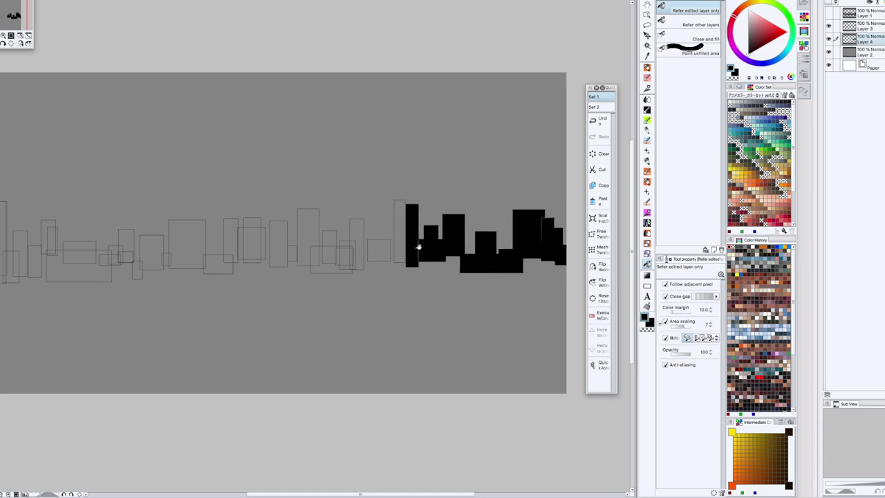
click(400, 245)
click(379, 249)
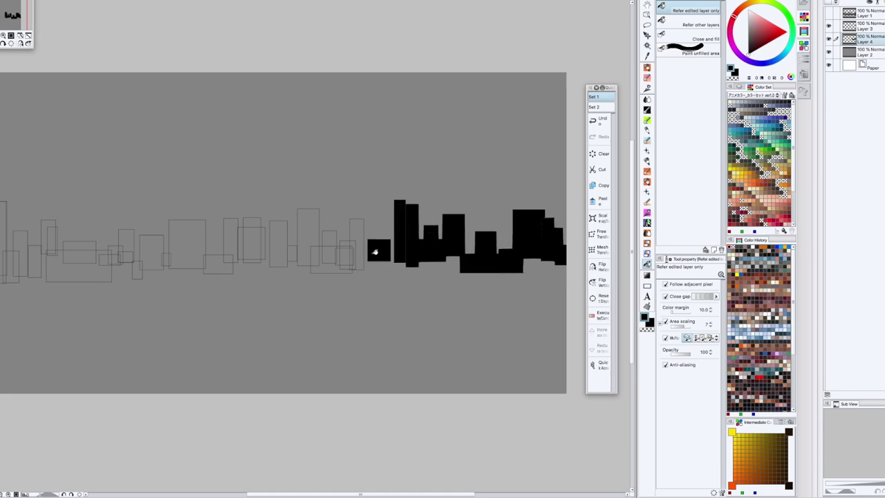
- Fill the group of buildings around the middle of the skyline with black
click(356, 246)
click(344, 257)
click(330, 264)
click(334, 237)
click(308, 236)
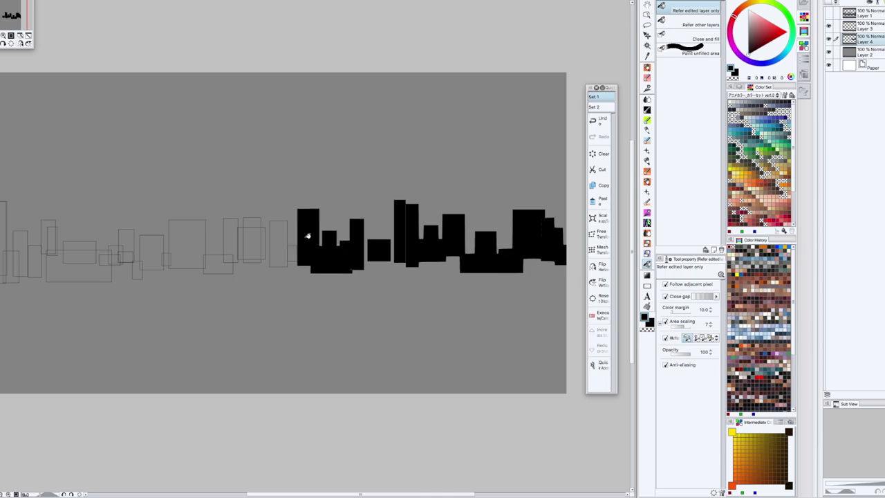
click(279, 250)
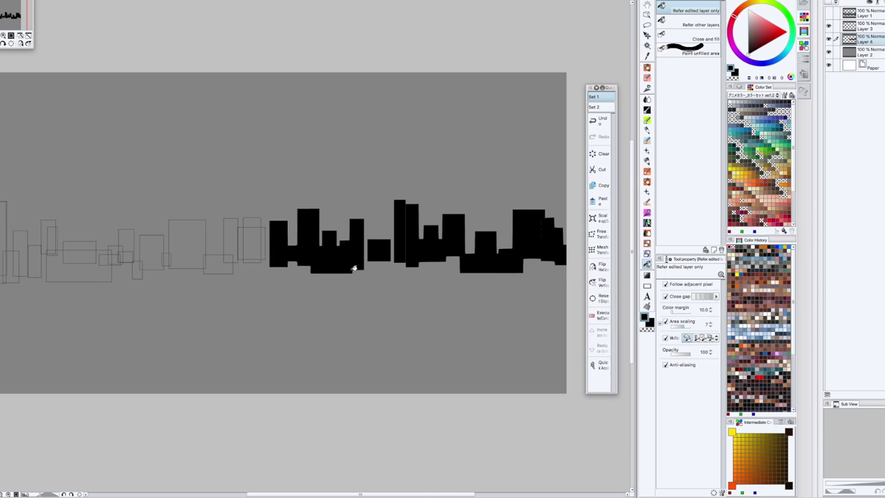
- Fill all remaining building outlines in the western half of the skyline with black
click(267, 250)
click(254, 243)
click(232, 242)
click(252, 223)
click(217, 264)
click(187, 242)
click(152, 252)
click(137, 262)
click(126, 243)
click(118, 253)
mouse_move(114, 262)
mouse_down()
mouse_move(93, 261)
mouse_move(52, 235)
mouse_move(51, 248)
mouse_move(2, 266)
mouse_up()
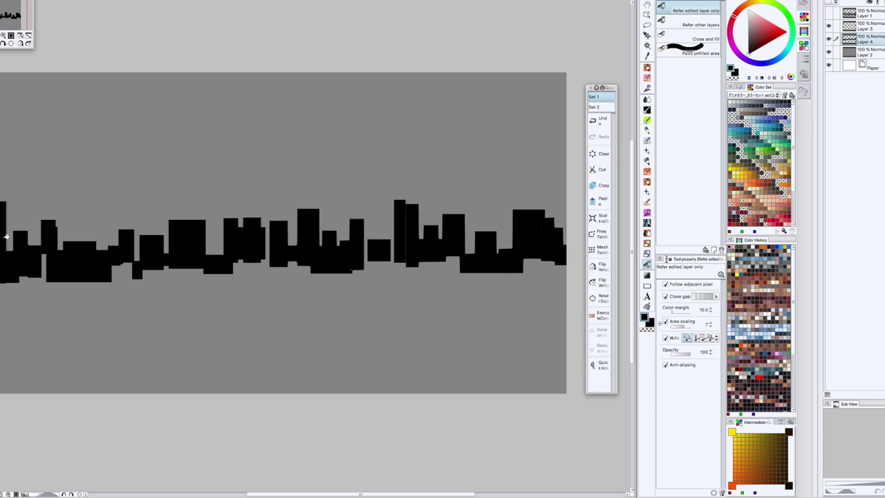
- Duplicate the black skyline layer
scroll(14, 261, up, 5)
scroll(113, 327, down, 7)
scroll(205, 349, up, 2)
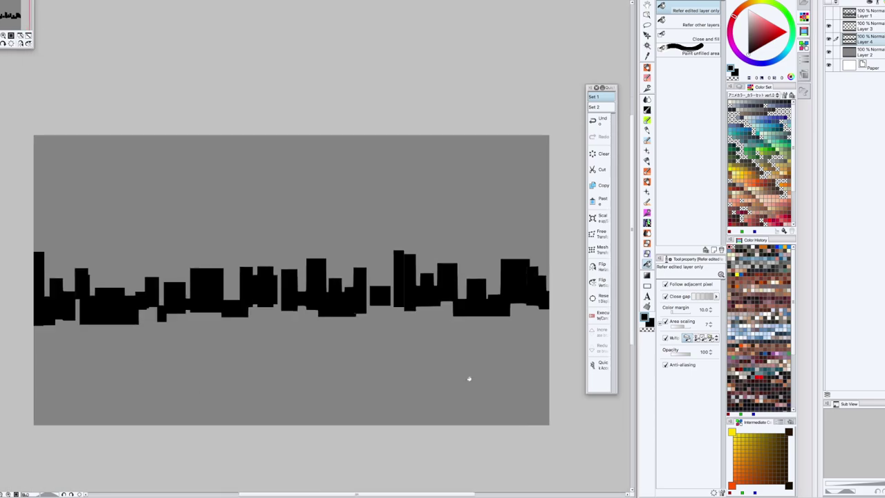
right_click(866, 40)
click(884, 80)
- Apply a Motion blur to the skyline copy with a blur area of 0.68 and a direction of -96
click(200, 0)
mouse_move(232, 0)
click(310, 2)
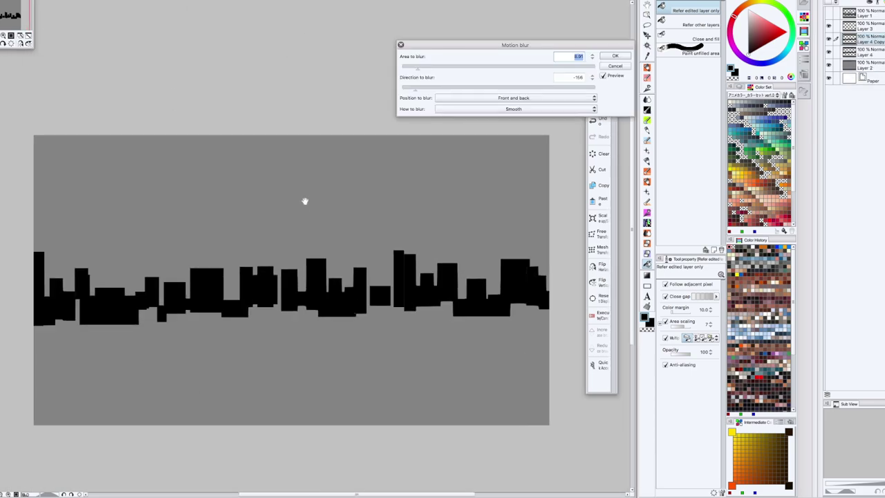
drag(418, 86, 439, 88)
drag(418, 69, 450, 89)
click(450, 69)
click(413, 71)
click(417, 71)
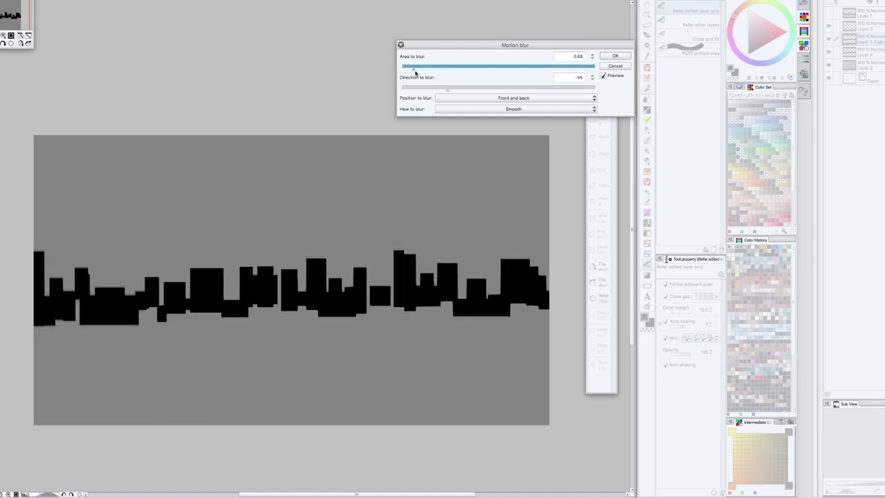
click(610, 55)
- Soften the skyline copy further with a Gaussian blur
click(212, 0)
mouse_move(221, 1)
click(297, 1)
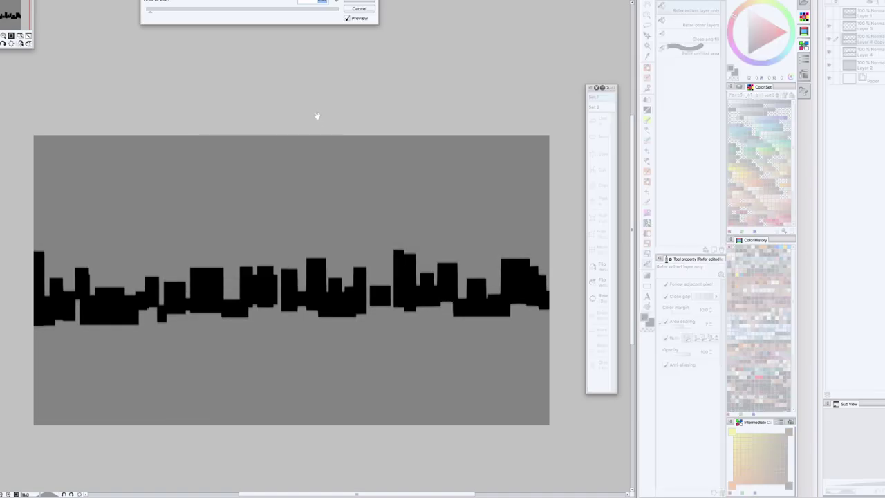
drag(149, 11, 203, 6)
click(359, 1)
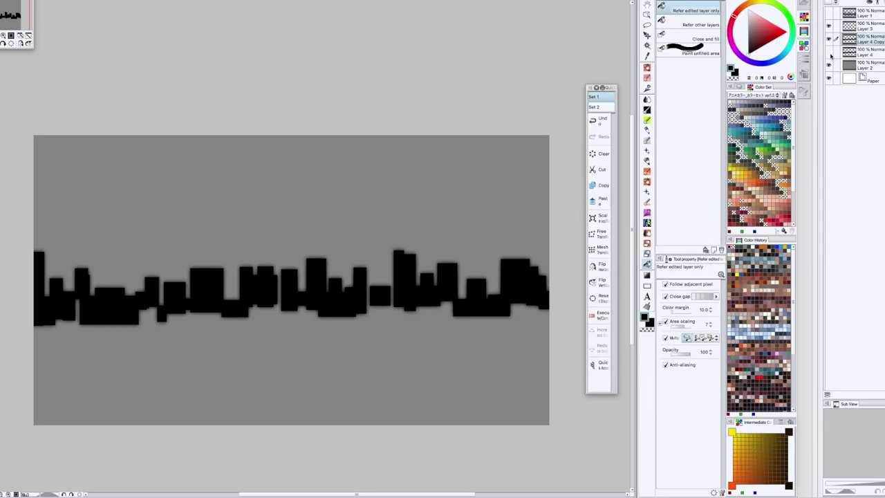
- Hide the building outlines layer and show the painted landscape on Layer 1 for editing
click(830, 26)
click(836, 14)
click(829, 14)
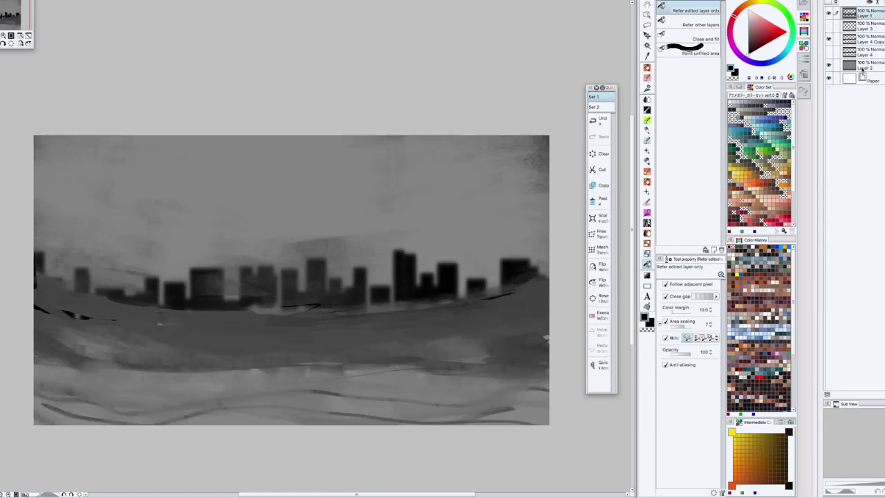
click(607, 249)
drag(550, 232, 558, 258)
drag(34, 328, 27, 338)
drag(33, 231, 7, 308)
click(264, 439)
- Scale the painted landscape layer up to 106% so that it extends past the canvas edges
click(601, 218)
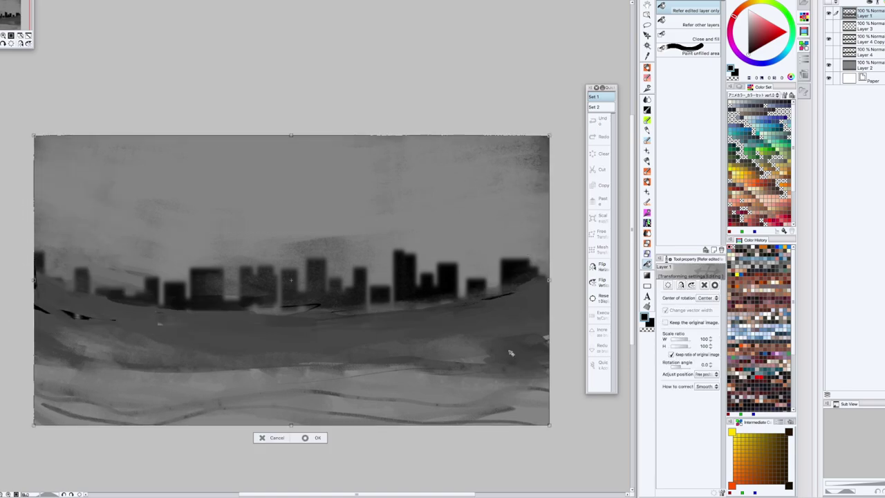
drag(292, 145, 292, 128)
drag(389, 370, 388, 363)
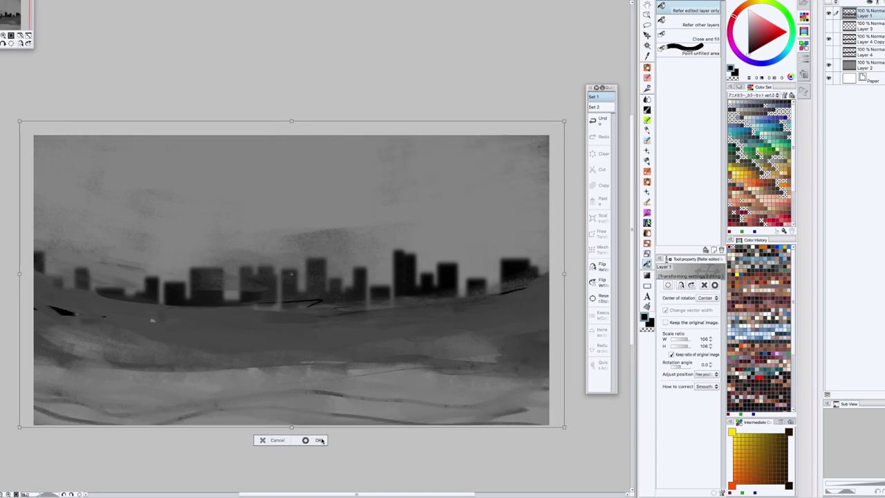
click(323, 441)
- Erase landscape paint covering the buildings on the western and central skyline, using the textured eraser at size 609.4
key(e)
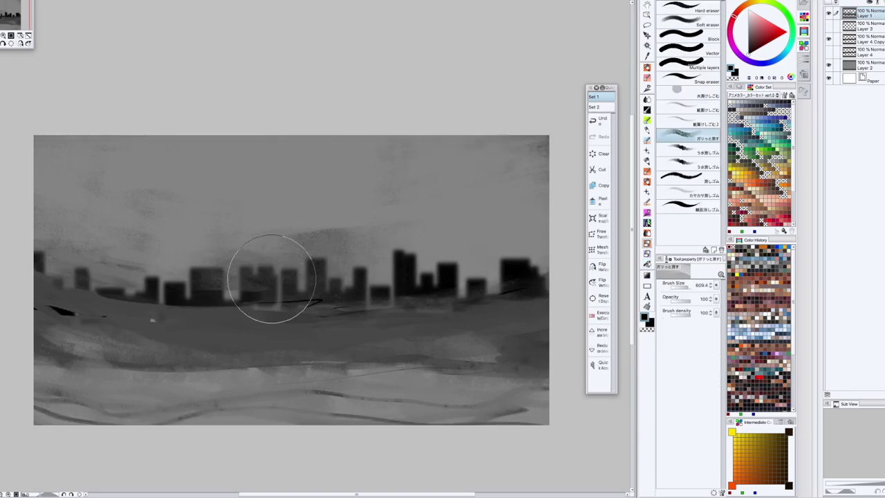
drag(72, 270, 161, 270)
click(311, 267)
- Darken the painted landscape layer with a tonal correction
click(56, 2)
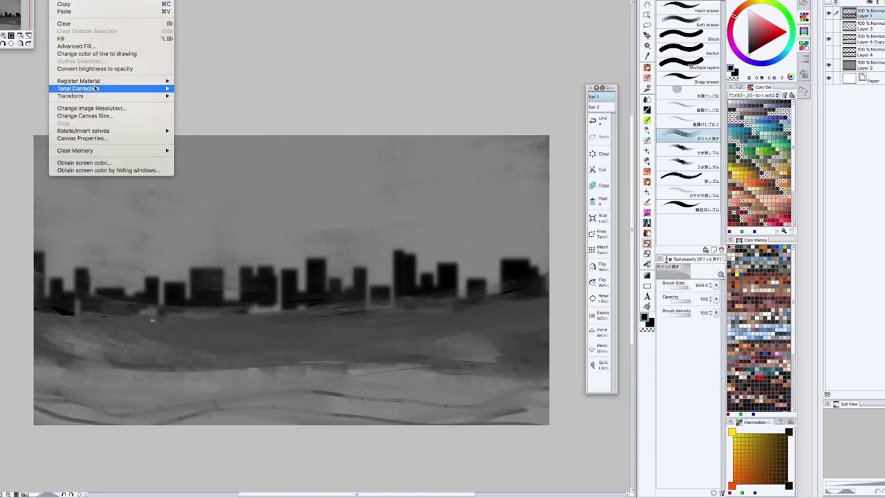
mouse_move(97, 89)
click(197, 96)
drag(54, 47, 3, 67)
click(146, 13)
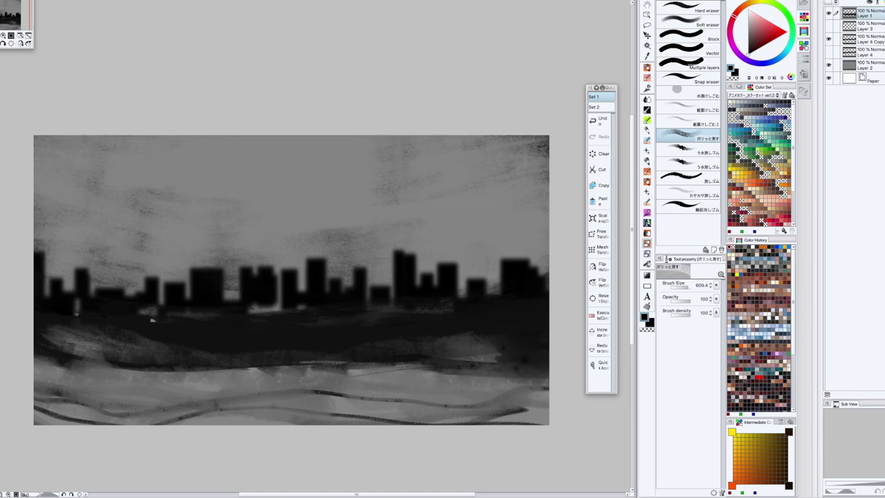
- Blend away the light gaps below the skyline and the rough edges between the dark land and the water
key(j)
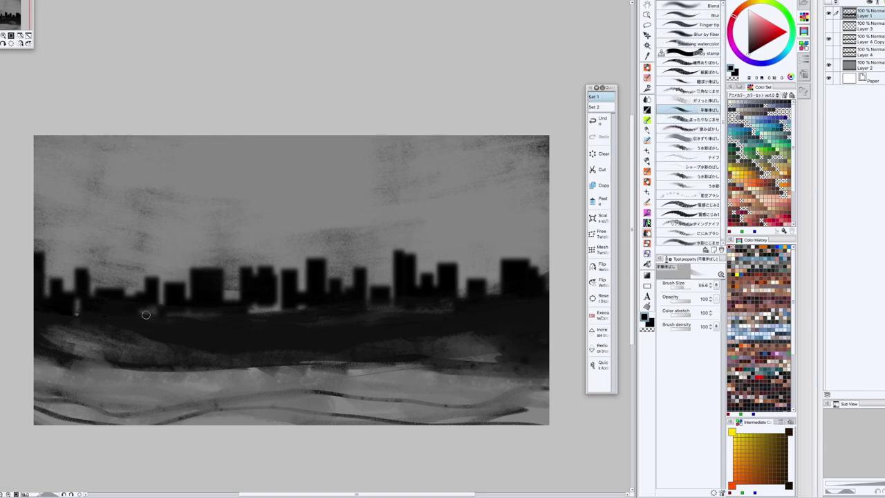
mouse_move(205, 326)
mouse_down()
mouse_move(277, 317)
mouse_move(277, 299)
mouse_up()
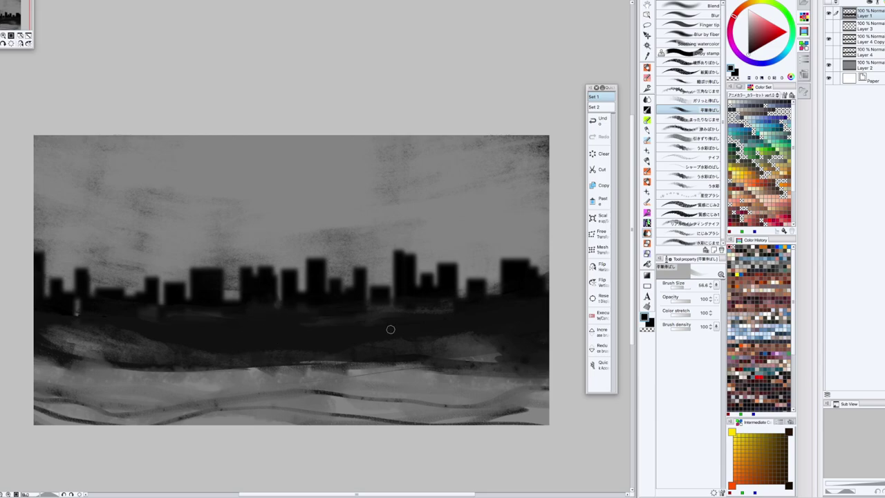
drag(372, 317, 479, 302)
mouse_move(431, 332)
mouse_down()
mouse_move(510, 360)
mouse_move(484, 350)
mouse_up()
drag(104, 366, 155, 362)
mouse_move(53, 356)
mouse_down()
mouse_move(97, 365)
mouse_move(82, 369)
mouse_up()
mouse_move(278, 366)
mouse_down()
mouse_move(333, 367)
mouse_move(225, 367)
mouse_up()
- Sketch two standing figures side by side in front of the skyline on a new layer, using a thin black brush
key(ctrl+shift+n)
click(647, 68)
click(676, 288)
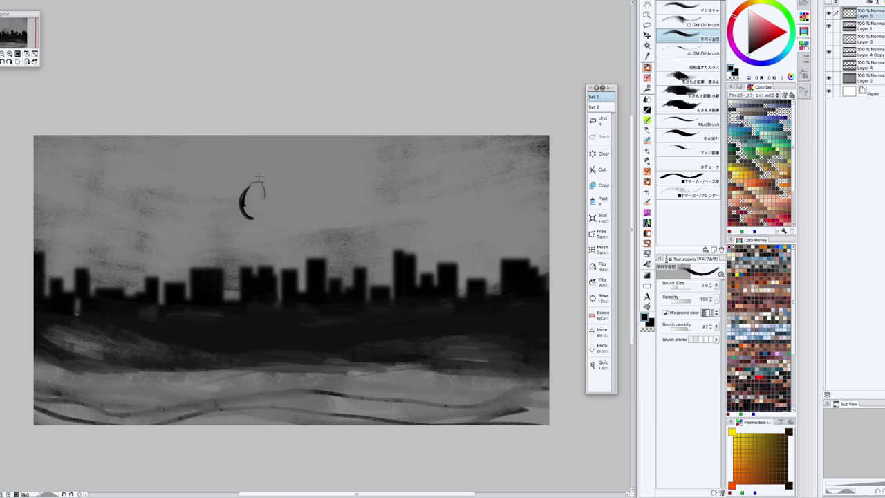
mouse_move(259, 176)
mouse_down()
mouse_move(251, 200)
mouse_move(262, 186)
mouse_move(277, 197)
mouse_move(296, 187)
mouse_up()
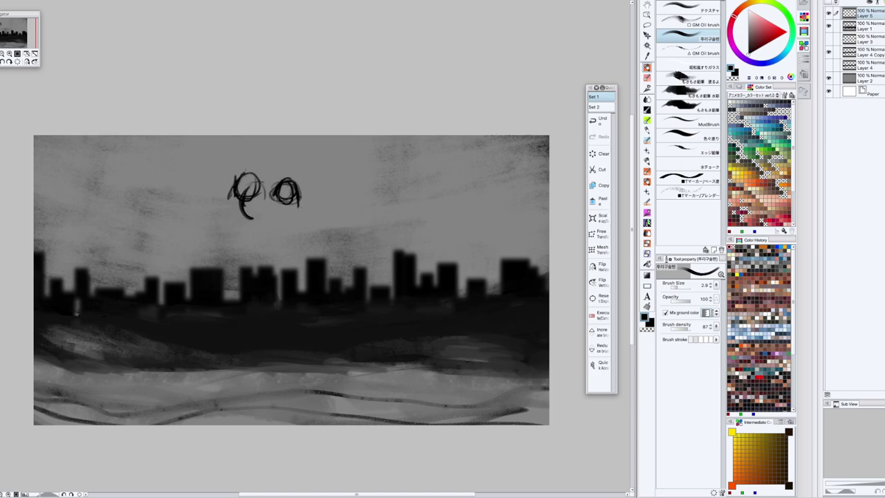
drag(246, 195, 244, 263)
drag(225, 207, 261, 208)
mouse_move(259, 214)
mouse_down()
mouse_move(256, 259)
mouse_move(269, 206)
mouse_up()
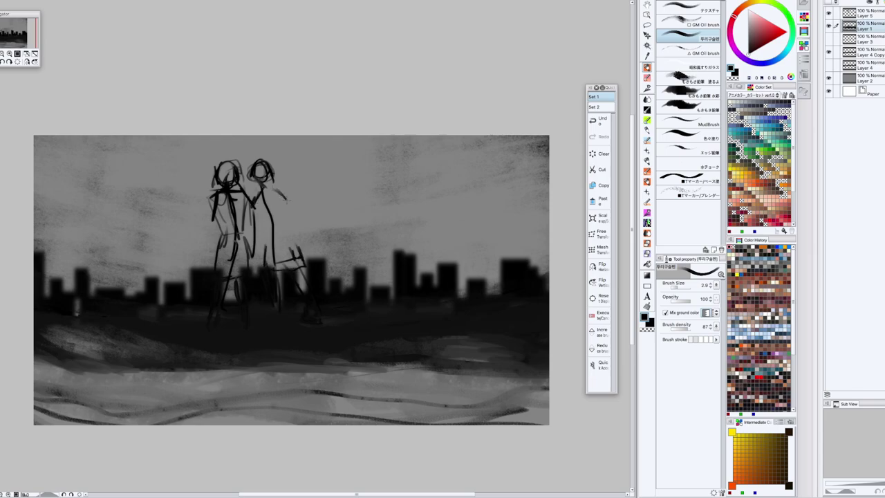
- Add arm, torso and skirt lines to the two sketched figures with a thin black brush at size 2.9
drag(263, 231, 262, 268)
drag(262, 241, 298, 236)
drag(244, 237, 306, 226)
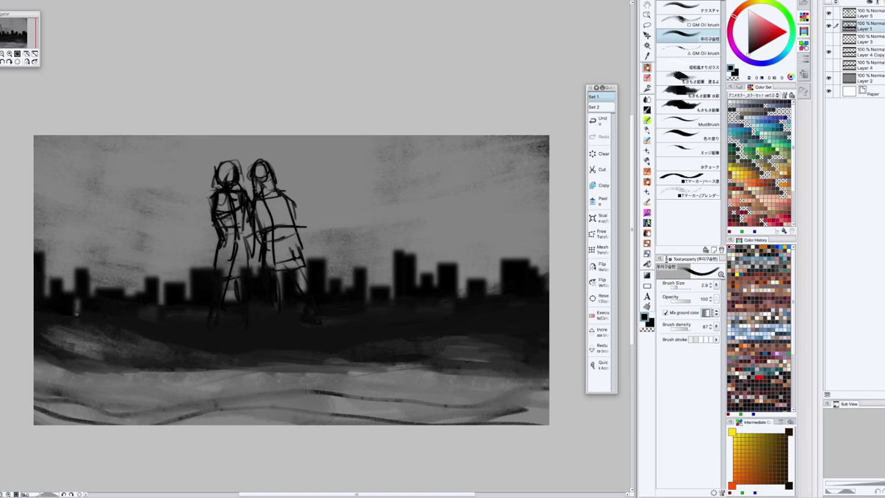
- Paint light diagonal cloud streaks across the sky on a new layer, using a pale grey brush at size 25.6
drag(513, 177, 402, 231)
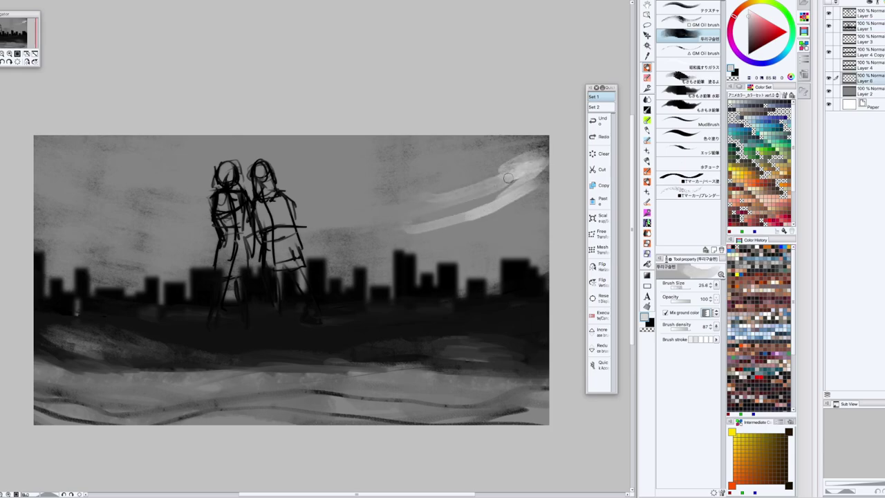
drag(497, 197, 358, 227)
drag(547, 211, 489, 245)
mouse_move(366, 201)
mouse_down()
mouse_move(314, 213)
mouse_move(430, 173)
mouse_move(422, 213)
mouse_up()
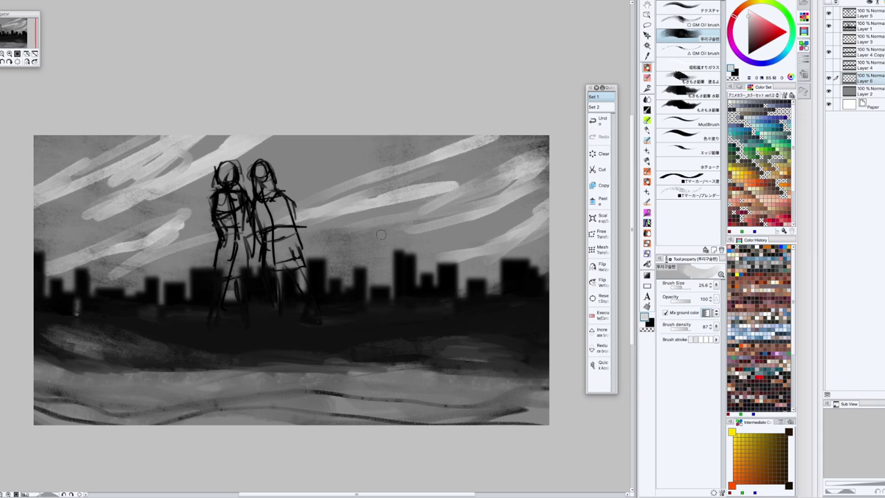
drag(543, 200, 508, 251)
mouse_move(538, 132)
mouse_down()
mouse_move(484, 186)
mouse_move(453, 201)
mouse_up()
- Soften the cloud streaks on both sides of the sky with the 質感にじみ2 textured blending brush
click(647, 236)
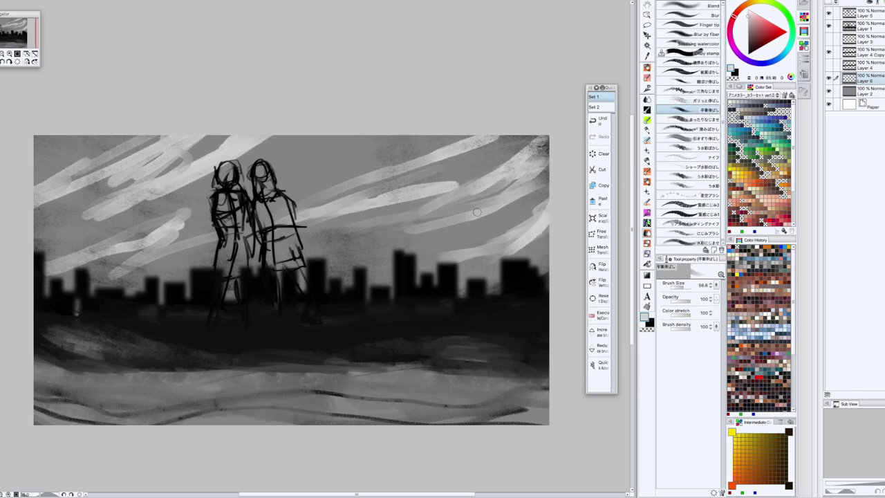
click(688, 206)
drag(528, 148, 538, 137)
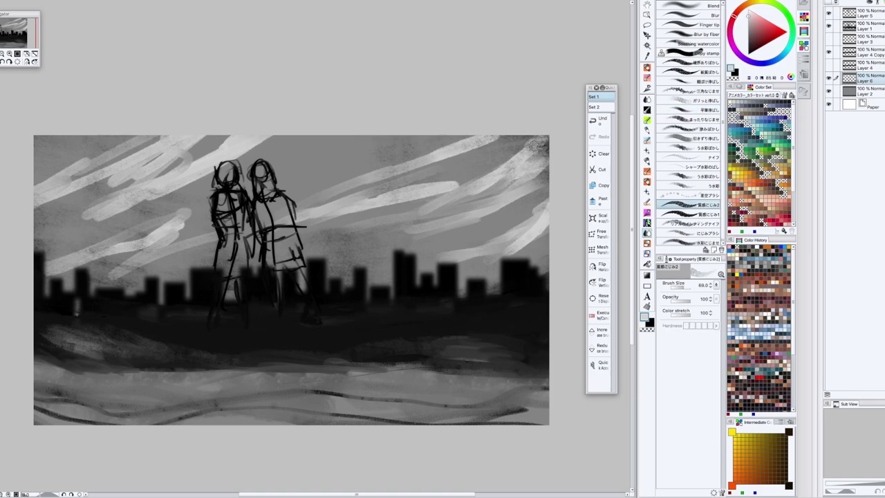
drag(453, 155, 490, 154)
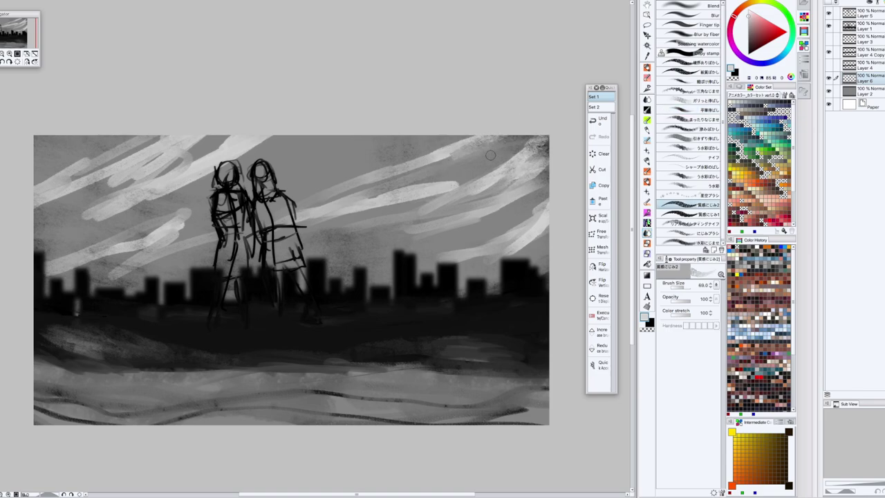
drag(456, 183, 417, 201)
mouse_move(137, 234)
mouse_down()
mouse_move(187, 210)
mouse_move(84, 257)
mouse_up()
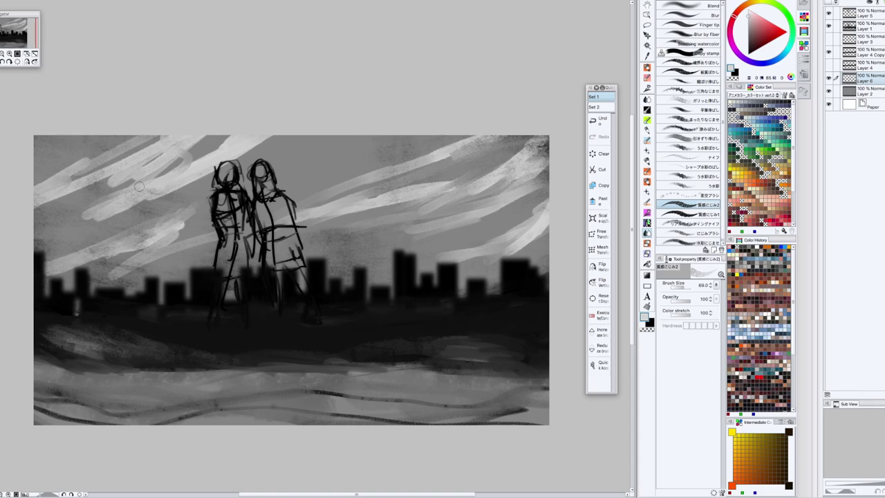
mouse_move(139, 186)
mouse_down()
mouse_move(220, 128)
mouse_move(217, 117)
mouse_move(23, 210)
mouse_up()
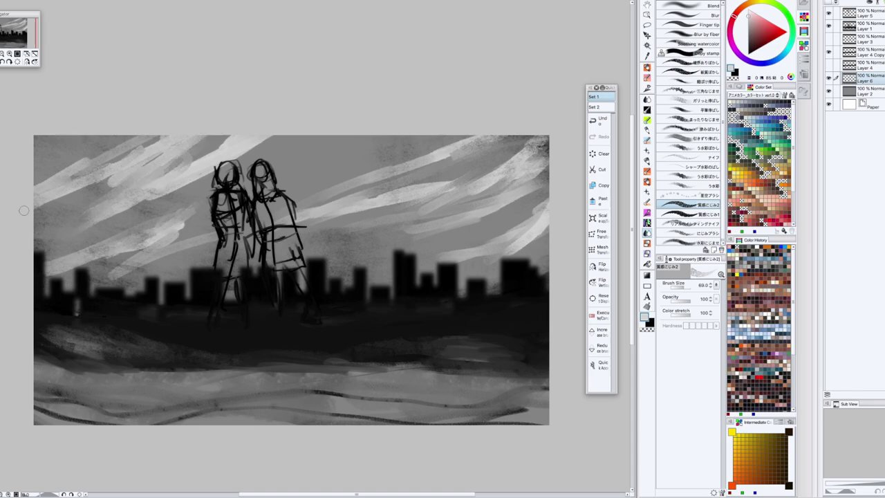
drag(265, 141, 151, 207)
drag(540, 163, 494, 193)
drag(354, 209, 314, 225)
- Inspect the contents of Layer 4, Layer 4 Copy and Layer 3 by toggling layer visibility
click(861, 53)
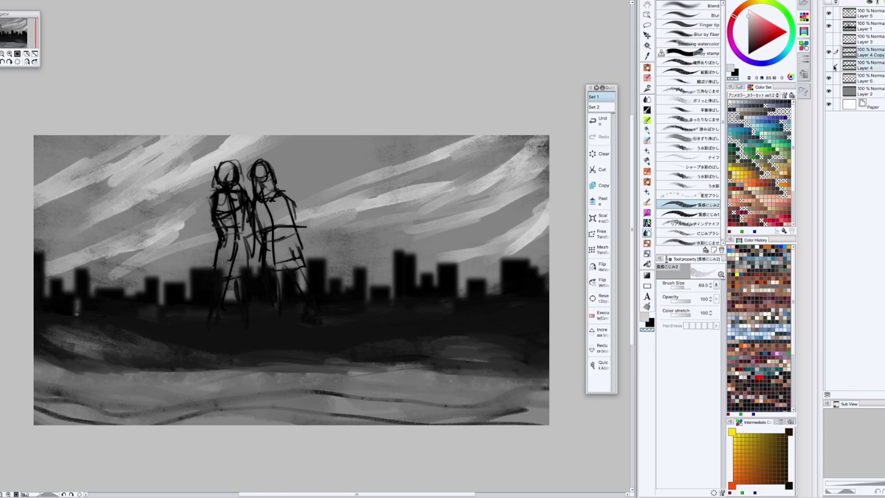
click(829, 66)
click(850, 66)
click(828, 65)
click(852, 52)
click(852, 40)
click(829, 40)
- Smear the dark shore into the water on Layer 1 with the 引きずり伸ばし blending brush at size 102.6
click(861, 26)
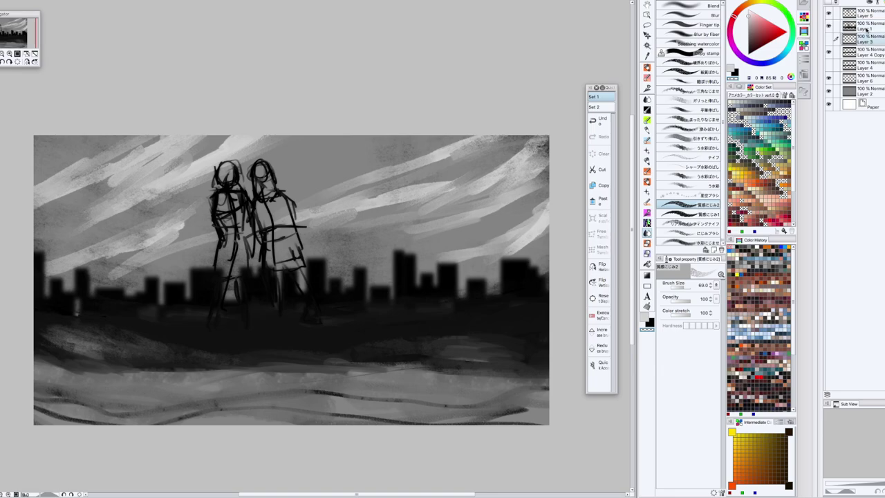
mouse_move(523, 371)
mouse_down()
mouse_move(466, 394)
mouse_move(554, 368)
mouse_up()
alt+click(542, 355)
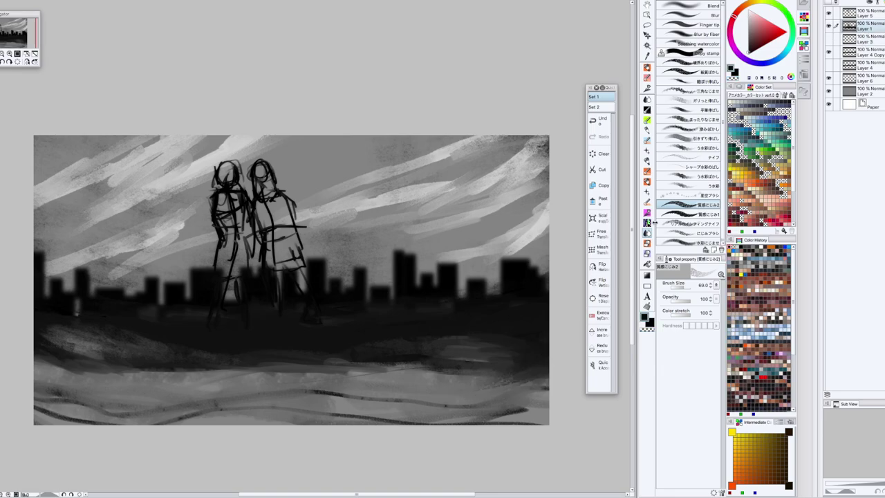
click(681, 138)
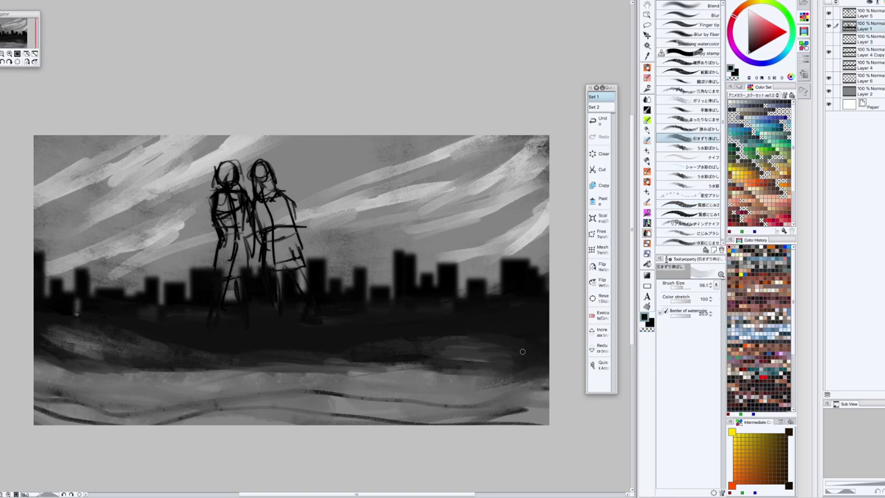
click(681, 287)
drag(478, 361, 318, 373)
drag(501, 375, 188, 376)
mouse_move(356, 367)
mouse_down()
mouse_move(151, 378)
mouse_move(191, 387)
mouse_move(318, 339)
mouse_move(291, 365)
mouse_move(263, 350)
mouse_move(66, 374)
mouse_move(104, 377)
mouse_move(42, 363)
mouse_move(127, 374)
mouse_move(70, 359)
mouse_move(184, 373)
mouse_move(500, 366)
mouse_move(494, 387)
mouse_move(264, 390)
mouse_up()
- Brighten the sky on Layer 6 with a level correction, lowering the highlight and midtone input levels
click(57, 2)
mouse_move(97, 88)
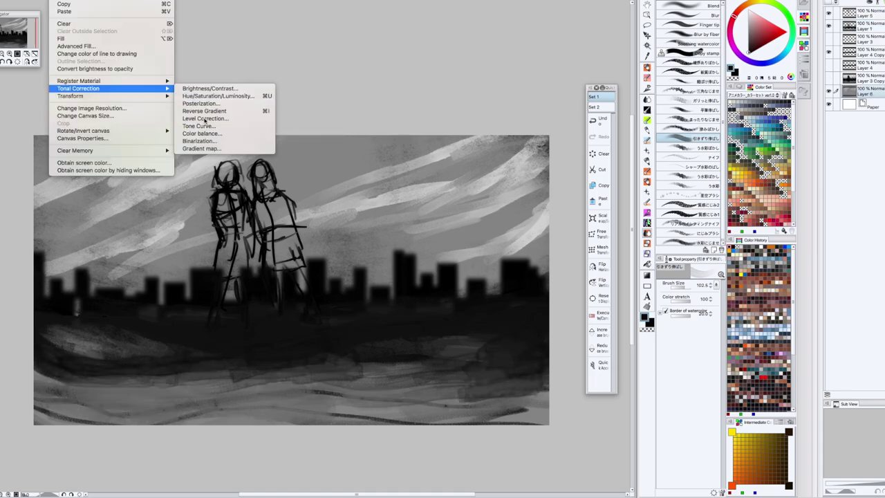
click(205, 119)
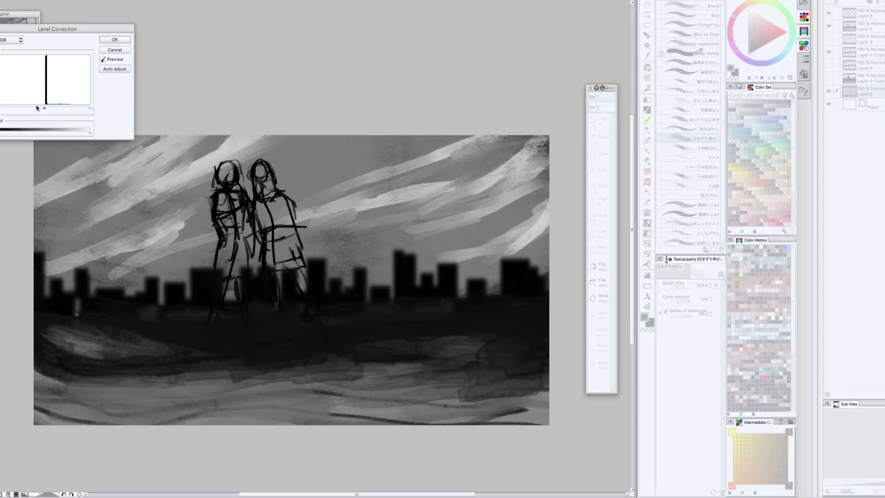
drag(90, 109, 77, 110)
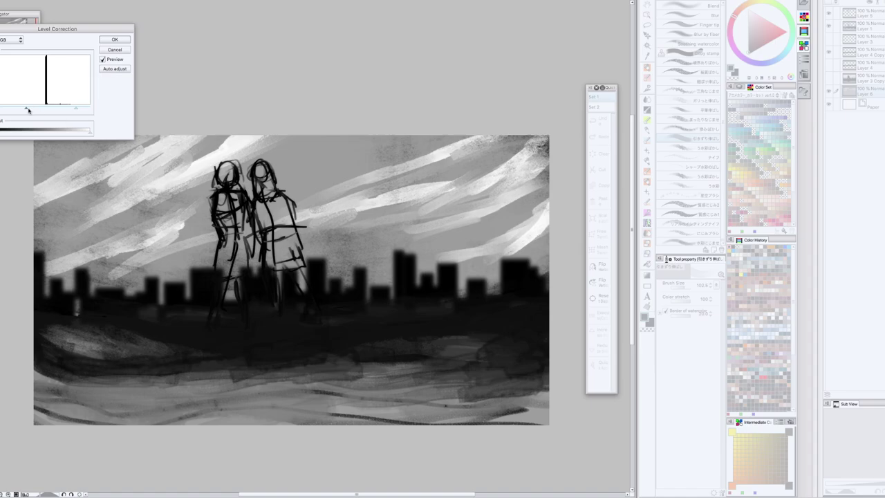
key(Return)
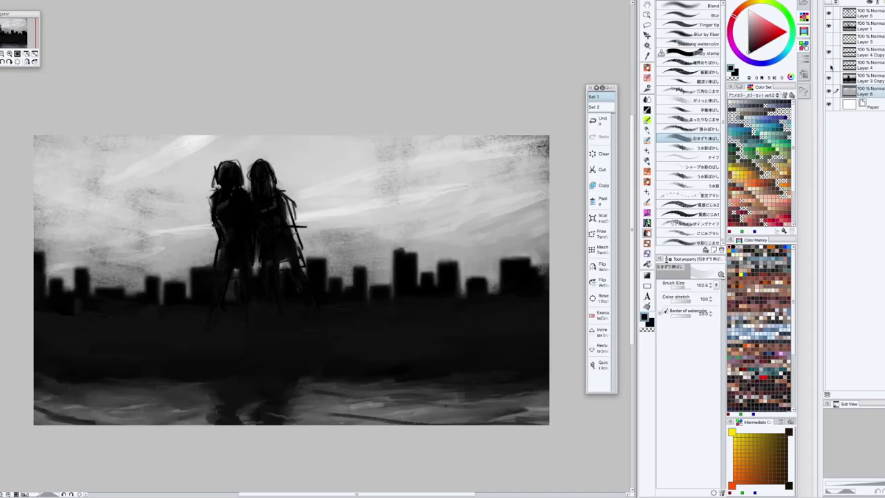
- Move the figure layer, Layer 5, down to Layer 3 Copy and merge it into a duplicate of that layer
click(838, 40)
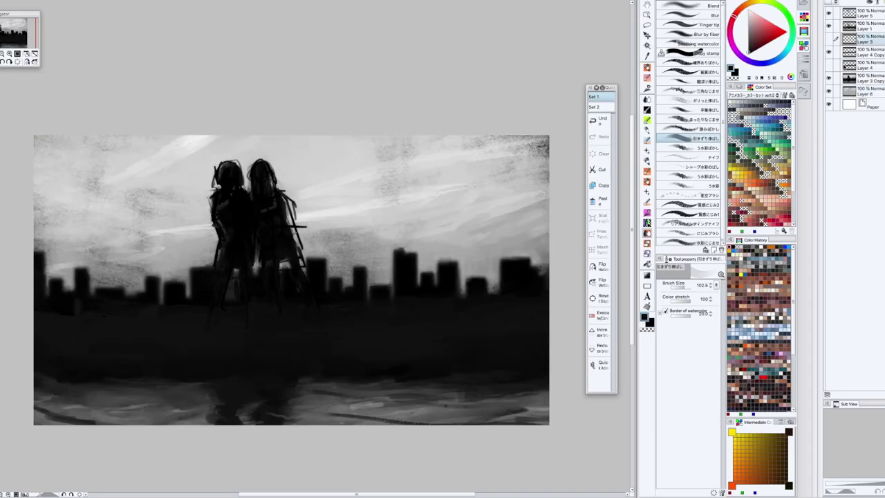
click(837, 10)
key(super+plus)
key(super+plus)
key(b)
click(650, 246)
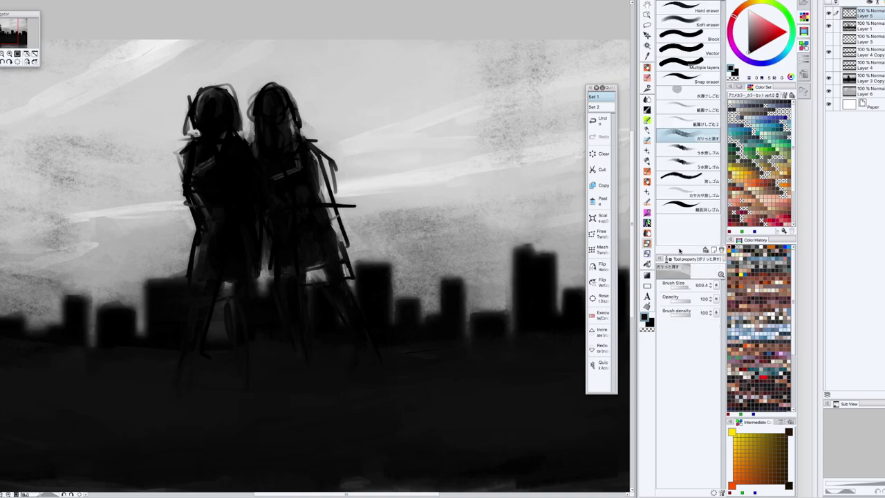
drag(865, 13, 862, 71)
right_click(852, 78)
click(876, 120)
click(648, 129)
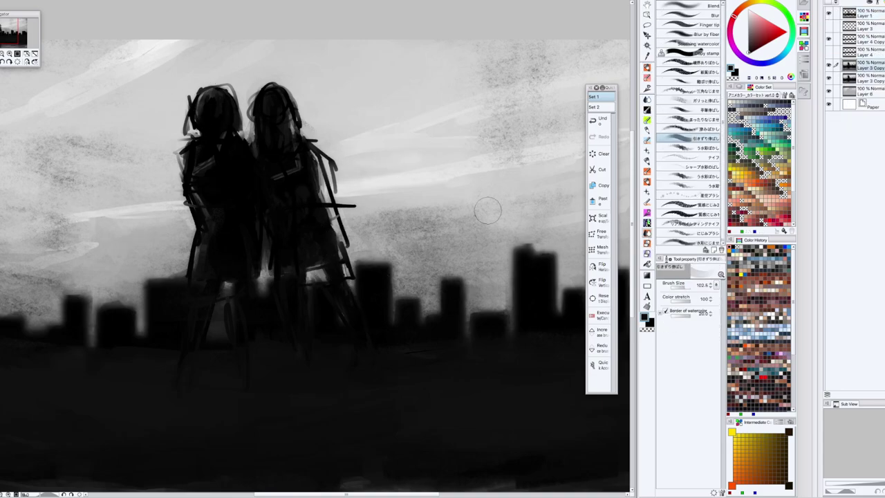
- Compare the two Layer 3 Copy layers and the layers around them by toggling their visibility
click(828, 66)
click(827, 66)
click(827, 66)
click(605, 121)
click(828, 40)
click(828, 39)
click(829, 53)
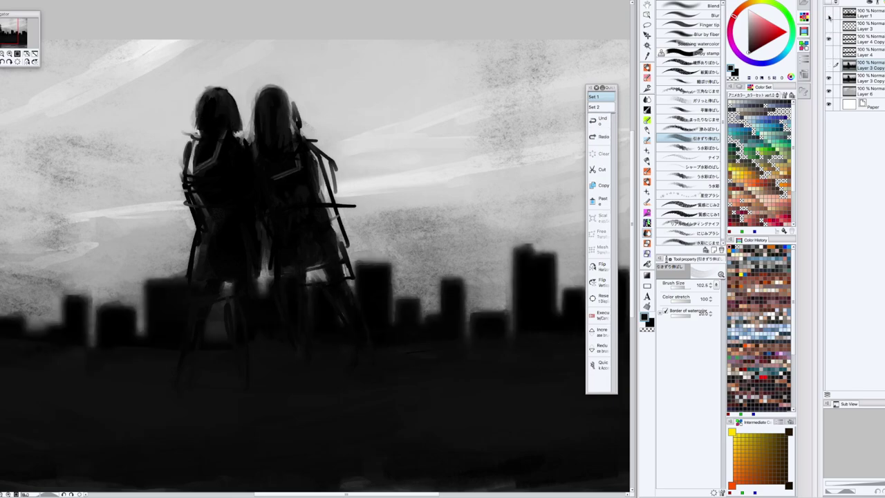
click(829, 78)
click(828, 79)
click(829, 65)
- Move Layer 1 below Layer 4 and merge it with the Layer 3 Copy that holds the figures
drag(865, 14, 864, 59)
click(829, 52)
click(835, 65)
right_click(853, 60)
click(877, 226)
- Blend the sketch lines of the long-haired figure's hair and arm into the silhouette with the 平筆伸ばし brush
click(648, 245)
click(648, 234)
scroll(242, 195, down, 3)
scroll(267, 194, up, 2)
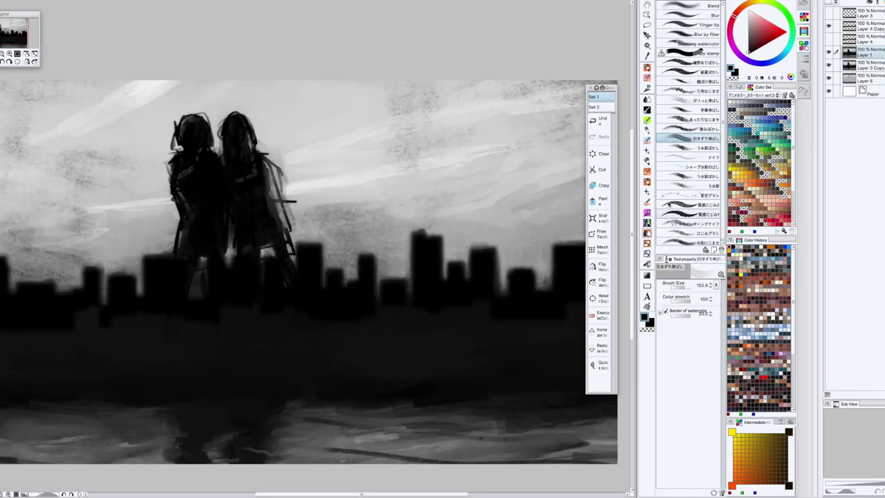
click(695, 110)
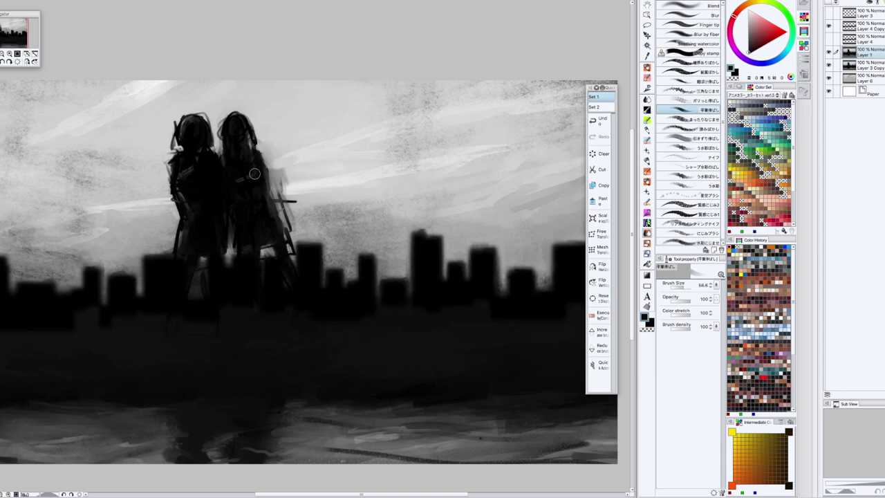
drag(224, 118, 219, 139)
mouse_move(231, 101)
mouse_down()
mouse_move(226, 130)
mouse_move(237, 118)
mouse_move(225, 112)
mouse_move(258, 125)
mouse_move(246, 137)
mouse_move(252, 169)
mouse_move(257, 137)
mouse_move(247, 170)
mouse_move(242, 122)
mouse_move(249, 130)
mouse_move(232, 110)
mouse_move(221, 136)
mouse_move(244, 172)
mouse_up()
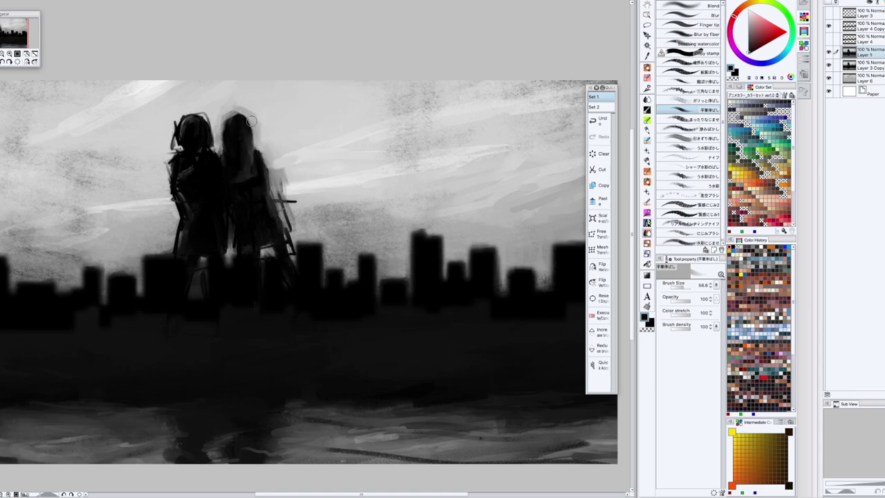
mouse_move(245, 98)
mouse_down()
mouse_move(228, 104)
mouse_move(249, 128)
mouse_move(238, 119)
mouse_move(224, 149)
mouse_up()
mouse_move(284, 181)
mouse_down()
mouse_move(280, 205)
mouse_move(295, 216)
mouse_move(289, 237)
mouse_move(260, 246)
mouse_move(293, 263)
mouse_move(269, 188)
mouse_up()
- Erase stray sketch lines around the heads and bodies of both figures with the textured eraser at size 25.6
click(648, 243)
mouse_move(254, 151)
mouse_down()
mouse_move(252, 128)
mouse_move(227, 108)
mouse_up()
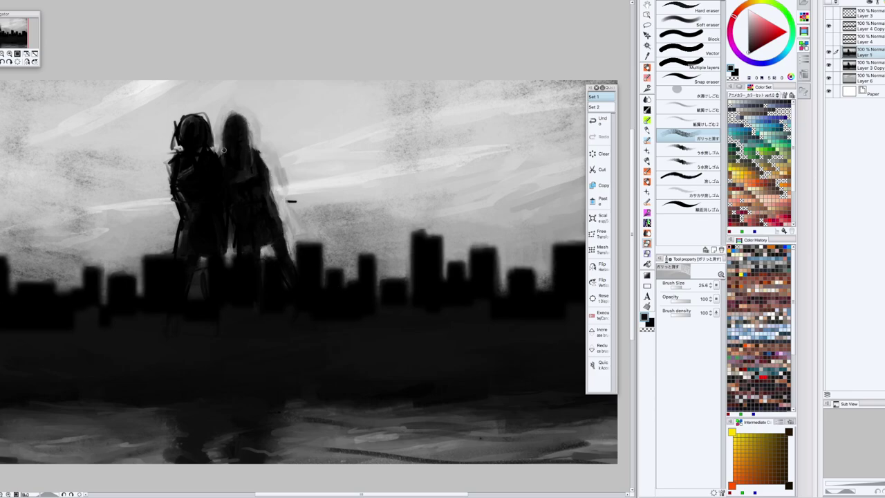
drag(235, 233, 238, 252)
mouse_move(180, 156)
mouse_down()
mouse_move(172, 191)
mouse_move(173, 133)
mouse_move(196, 112)
mouse_move(213, 136)
mouse_up()
mouse_move(176, 204)
mouse_down()
mouse_move(172, 178)
mouse_move(177, 235)
mouse_move(170, 195)
mouse_move(178, 111)
mouse_move(193, 111)
mouse_up()
- Smooth the short-haired figure's hair and coat with the 平筆伸ばし blending brush, undoing one stray stroke
click(647, 233)
mouse_move(237, 138)
mouse_down()
mouse_move(225, 175)
mouse_move(219, 148)
mouse_move(225, 178)
mouse_move(215, 149)
mouse_move(214, 163)
mouse_move(224, 196)
mouse_up()
key(ctrl+z)
drag(219, 147, 216, 161)
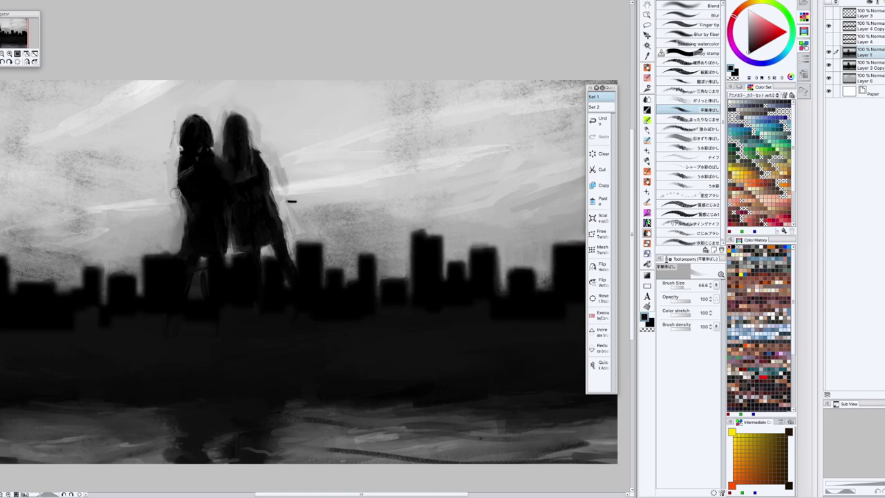
drag(190, 214, 183, 247)
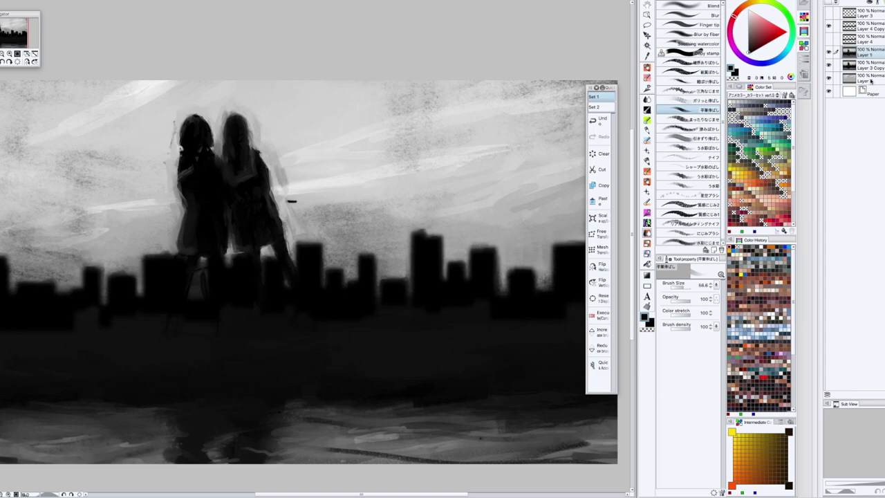
- Compare the whole painting with Layer 3 Copy hidden and shown
click(829, 65)
click(829, 65)
click(829, 65)
click(829, 65)
scroll(389, 371, down, 5)
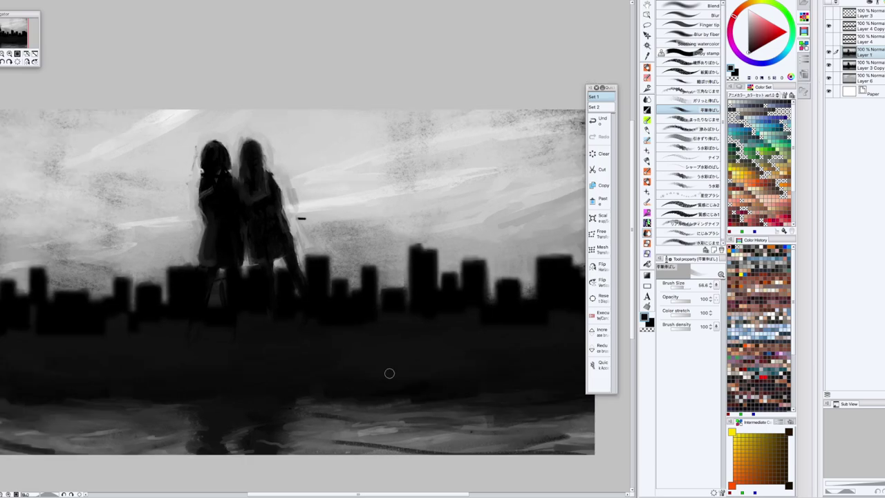
scroll(318, 347, up, 3)
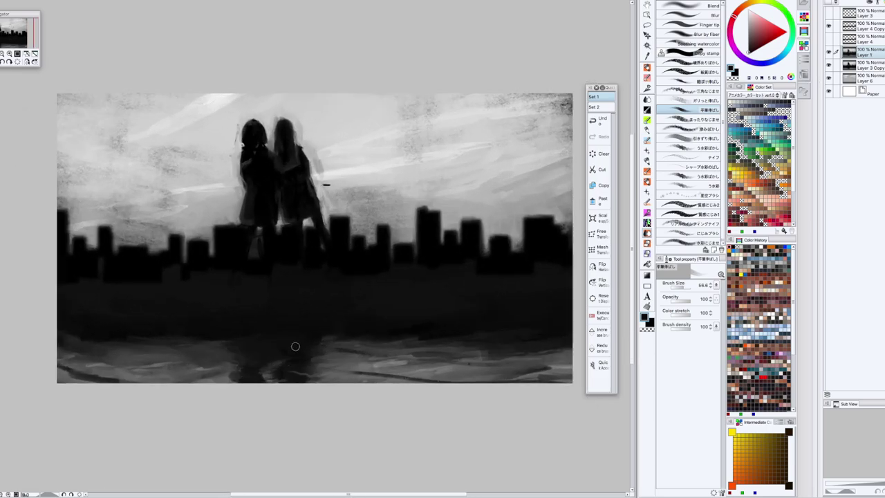
- Paint over the dark line and rough ripples in the water east of the figures, using sampled greys at brush size 25.6
scroll(503, 383, up, 2)
click(647, 68)
alt+click(420, 363)
mouse_move(421, 363)
mouse_down()
mouse_move(547, 353)
mouse_move(578, 364)
mouse_move(495, 382)
mouse_up()
alt+click(418, 363)
alt+click(559, 370)
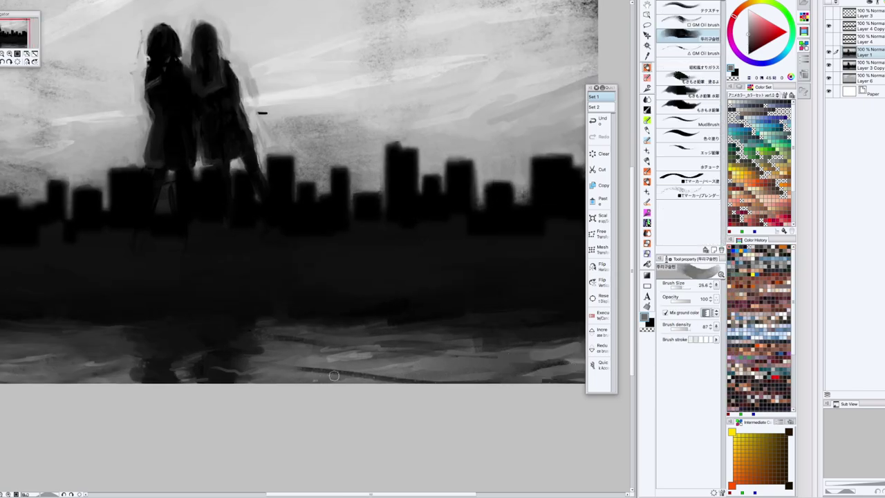
scroll(462, 377, down, 2)
alt+click(413, 366)
drag(419, 360, 410, 364)
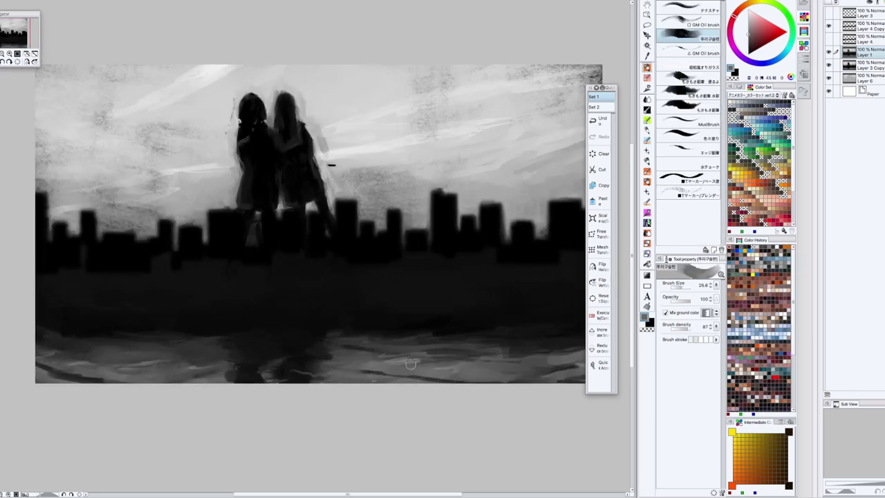
alt+click(555, 226)
mouse_move(471, 370)
mouse_down()
mouse_move(491, 375)
mouse_move(465, 367)
mouse_up()
alt+click(500, 370)
scroll(364, 375, down, 2)
scroll(179, 378, up, 1)
- Add fine grey ripples to the western part of the water with the brush at size 6.4
drag(683, 287, 679, 287)
scroll(244, 372, up, 1)
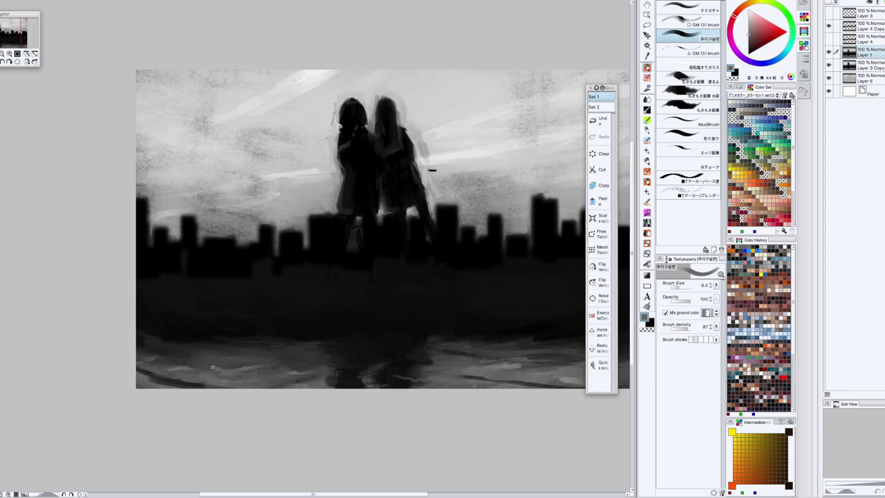
drag(249, 366, 268, 364)
drag(204, 357, 194, 360)
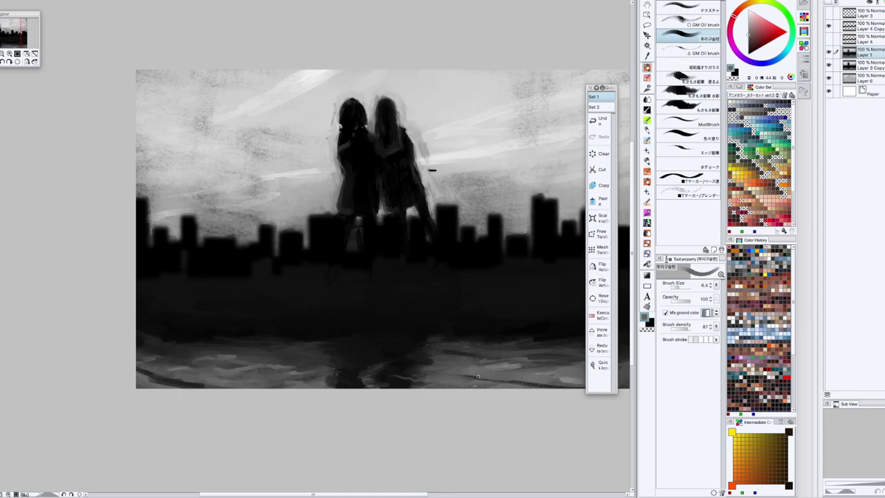
scroll(478, 377, down, 3)
scroll(474, 360, up, 4)
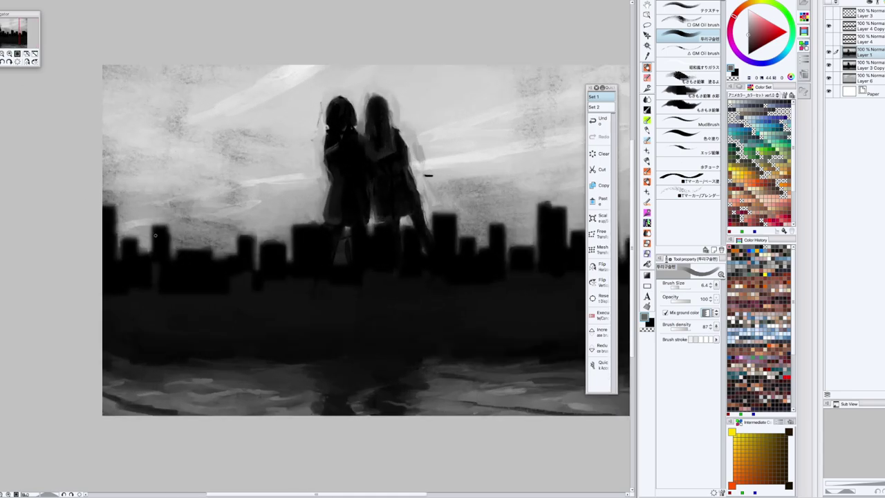
- Create a new layer at the top of the stack and paint faint grey windows on the eastern skyline buildings
key(ctrl+shift+n)
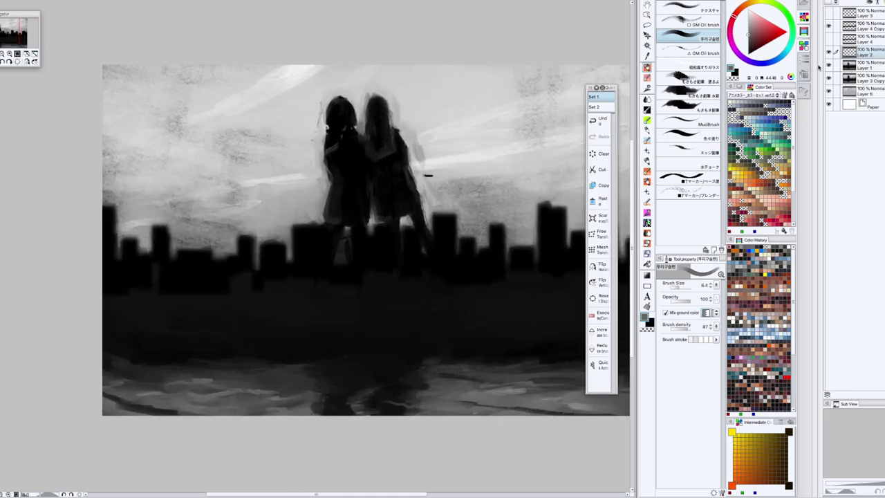
drag(753, 32, 749, 25)
drag(440, 222, 443, 225)
drag(866, 52, 866, 9)
key(Delete)
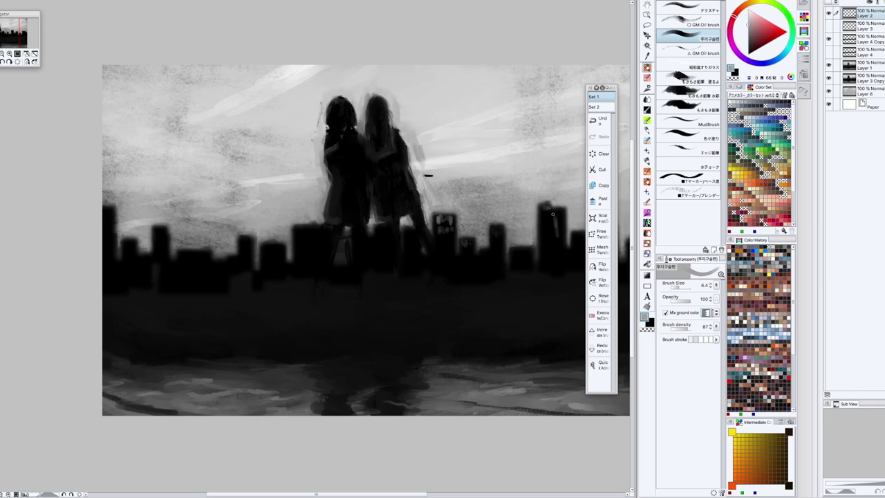
scroll(546, 277, down, 3)
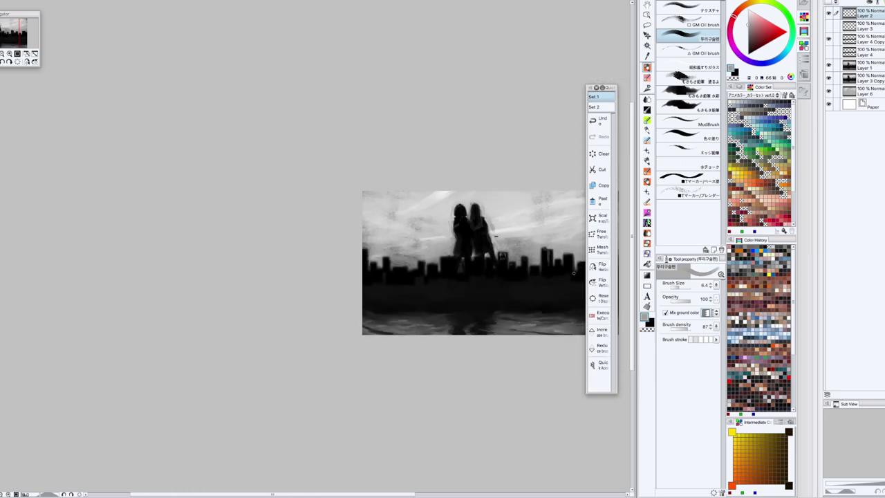
scroll(585, 268, up, 1)
drag(377, 192, 226, 171)
scroll(349, 215, up, 3)
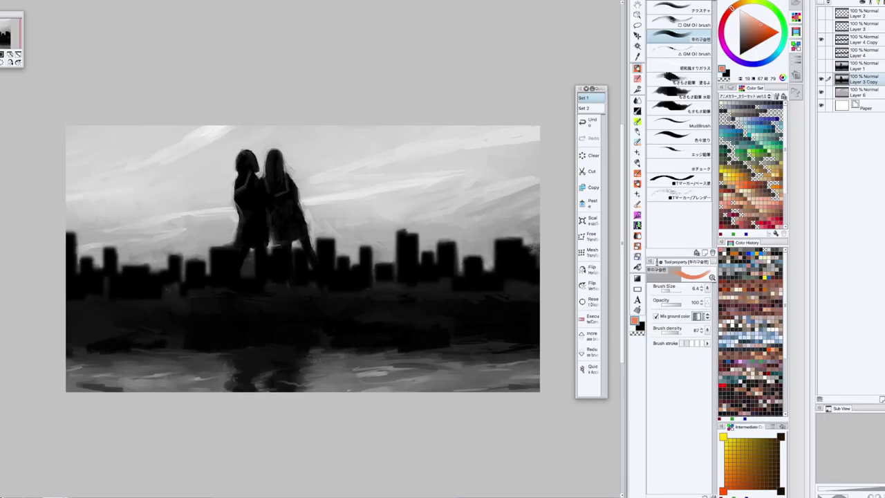
- Create a new layer above Layer 3 Copy and set the brush size to 102.5
right_click(877, 83)
click(880, 89)
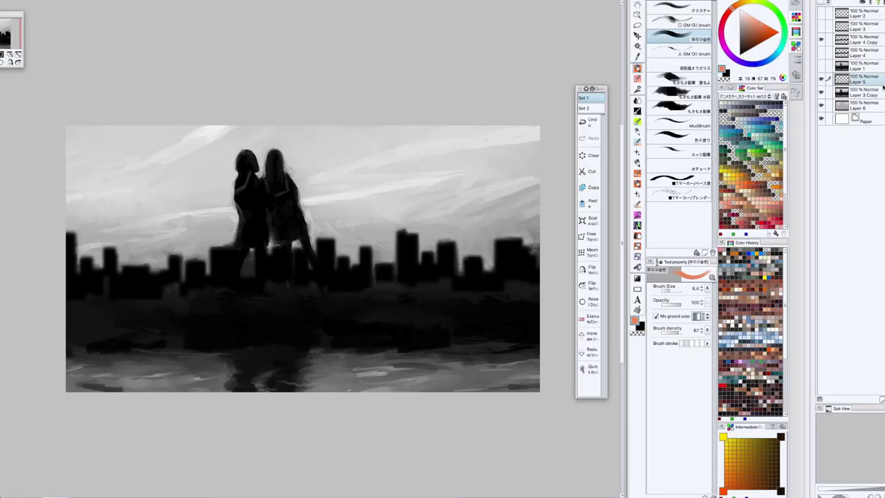
click(862, 3)
click(835, 2)
click(834, 113)
click(673, 291)
mouse_move(431, 239)
mouse_down()
mouse_move(500, 231)
mouse_move(488, 284)
mouse_move(501, 244)
mouse_up()
key(ctrl+z)
key(ctrl+z)
key(ctrl+z)
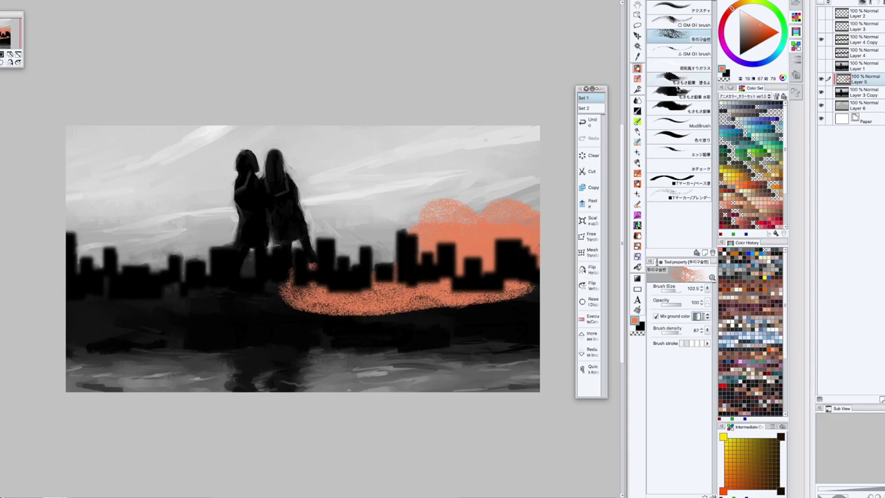
- Move Layer 5 to the top of the stack and cover the sky, figures and skyline with salmon orange
drag(855, 67, 857, 11)
mouse_move(457, 242)
mouse_down()
mouse_move(356, 269)
mouse_move(85, 267)
mouse_move(73, 259)
mouse_move(92, 230)
mouse_move(117, 255)
mouse_move(248, 244)
mouse_move(405, 224)
mouse_move(504, 195)
mouse_move(279, 237)
mouse_move(82, 197)
mouse_move(185, 214)
mouse_move(396, 208)
mouse_move(464, 155)
mouse_move(329, 228)
mouse_move(28, 193)
mouse_move(343, 245)
mouse_move(461, 227)
mouse_move(488, 199)
mouse_move(416, 180)
mouse_move(173, 214)
mouse_move(62, 126)
mouse_move(172, 178)
mouse_move(282, 183)
mouse_move(374, 137)
mouse_move(324, 158)
mouse_move(155, 140)
mouse_move(439, 127)
mouse_up()
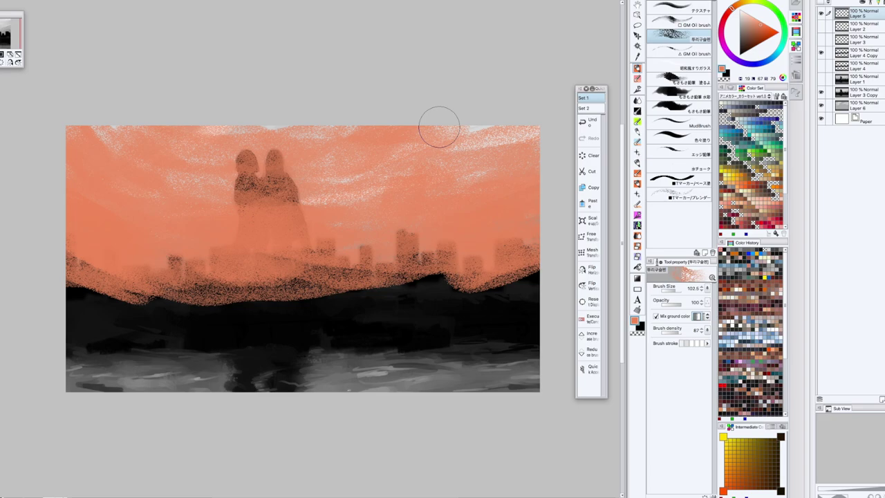
drag(439, 128, 515, 243)
- Paint a brighter orange band across the middle of the sky on Layer 5
click(738, 183)
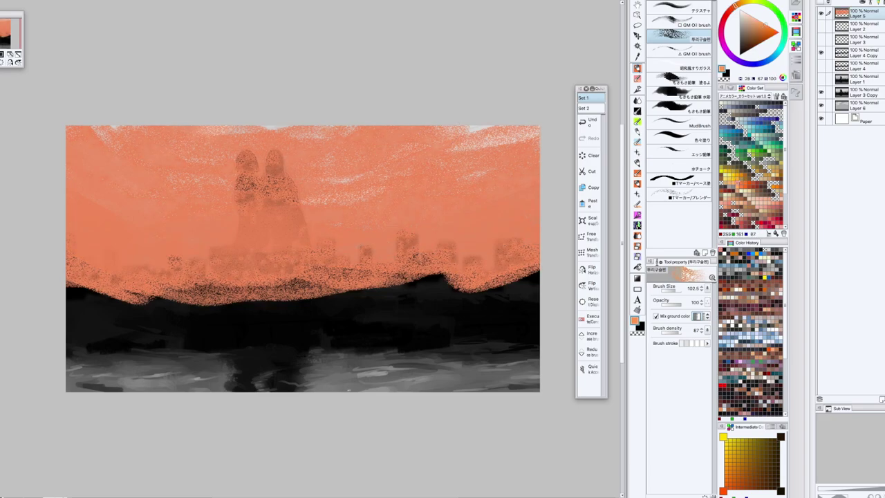
drag(502, 174, 380, 197)
drag(73, 174, 202, 225)
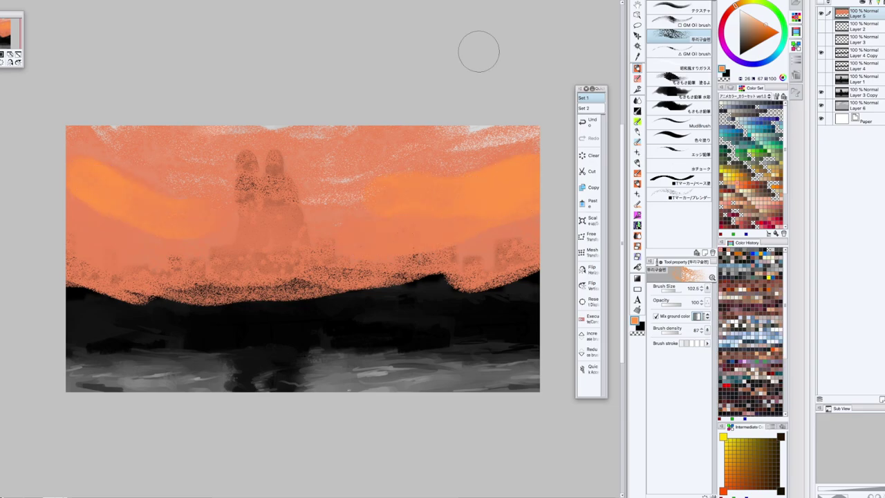
mouse_move(154, 186)
mouse_down()
mouse_move(204, 212)
mouse_move(324, 219)
mouse_up()
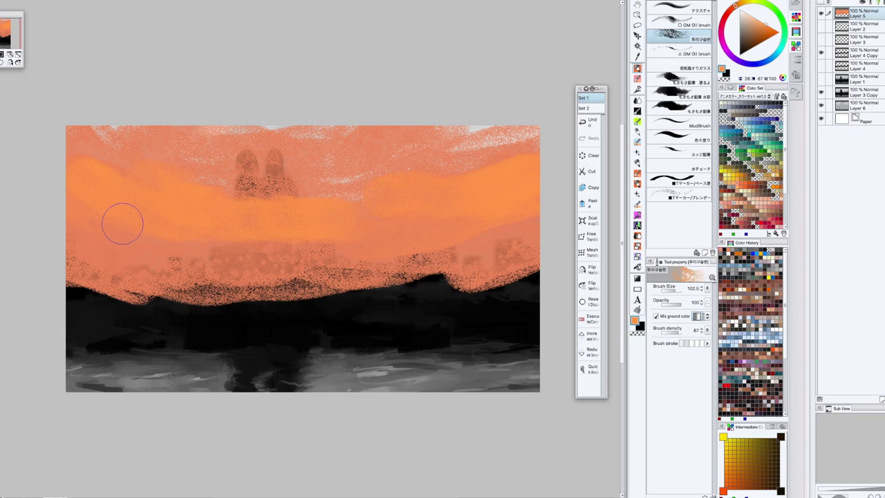
- Add orange to the water and smear the colour over water and skyline with the 平筆伸ばし blending brush at size 609.4
mouse_move(514, 363)
mouse_down()
mouse_move(309, 387)
mouse_move(415, 369)
mouse_up()
mouse_move(100, 361)
mouse_down()
mouse_move(124, 378)
mouse_move(144, 372)
mouse_up()
click(637, 266)
mouse_move(511, 367)
mouse_down()
mouse_move(498, 356)
mouse_move(530, 337)
mouse_move(524, 351)
mouse_move(138, 371)
mouse_move(316, 366)
mouse_move(415, 320)
mouse_move(135, 334)
mouse_move(192, 307)
mouse_move(475, 286)
mouse_move(469, 208)
mouse_up()
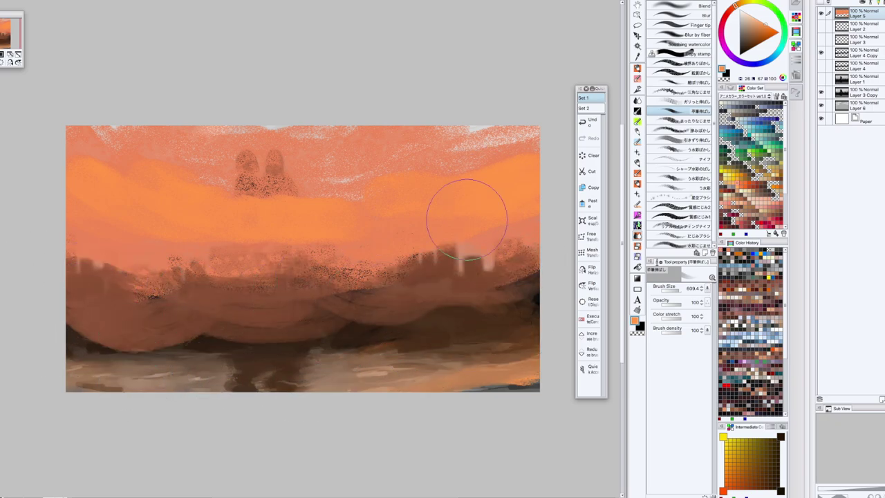
mouse_move(513, 223)
mouse_down()
mouse_move(90, 248)
mouse_move(298, 273)
mouse_up()
- Set Layer 5 to Overlay blending and brush a deeper orange along the skyline
click(850, 3)
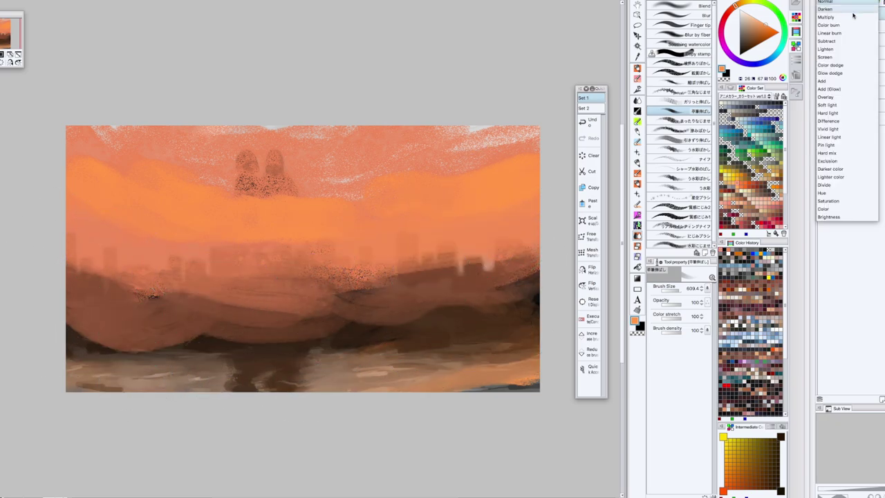
click(840, 93)
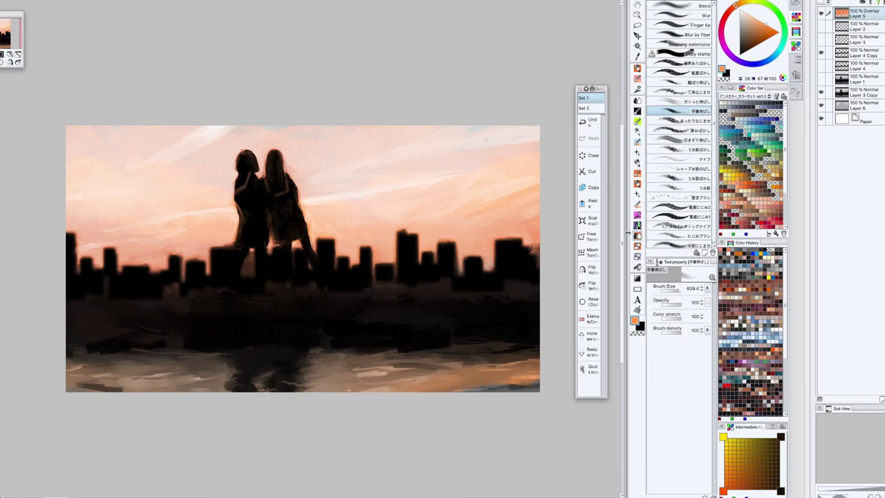
click(638, 69)
click(770, 37)
drag(549, 240, 445, 286)
mouse_move(328, 280)
mouse_down()
mouse_move(224, 262)
mouse_move(170, 271)
mouse_move(62, 260)
mouse_move(131, 251)
mouse_up()
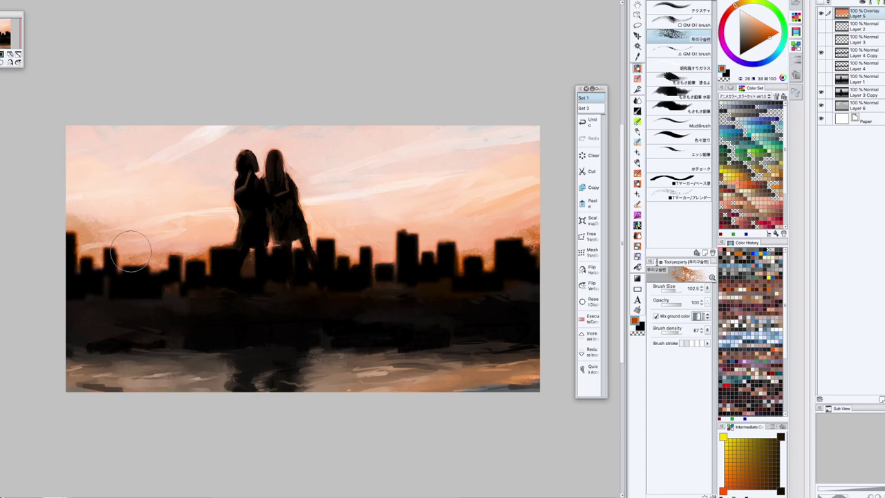
- Brush soft blue patches into the upper sky on Layer 5
alt+click(423, 156)
mouse_move(478, 146)
mouse_down()
mouse_move(523, 132)
mouse_move(455, 162)
mouse_move(336, 180)
mouse_move(142, 164)
mouse_move(171, 187)
mouse_up()
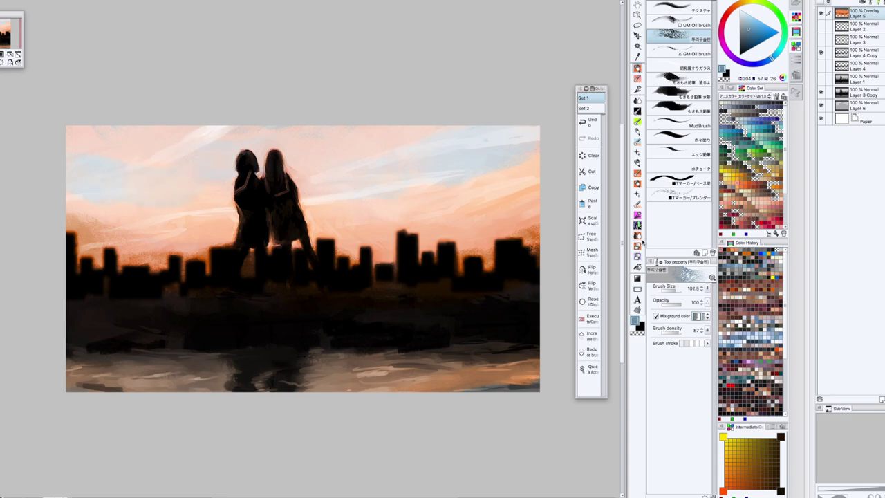
click(639, 237)
alt+click(236, 162)
key(b)
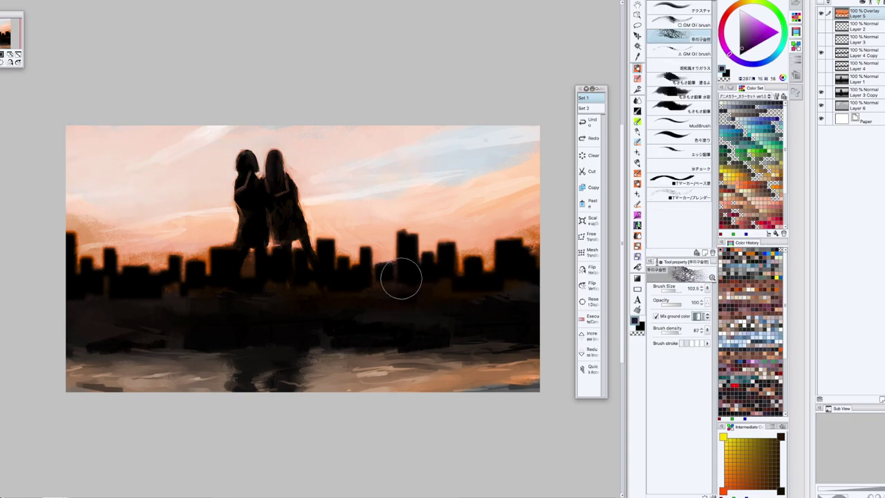
- Set the brush size to 14.1 and add muted purple strokes along the base of the eastern skyline
drag(675, 290, 670, 290)
mouse_move(419, 282)
mouse_down()
mouse_move(368, 285)
mouse_move(404, 285)
mouse_up()
click(590, 122)
click(750, 30)
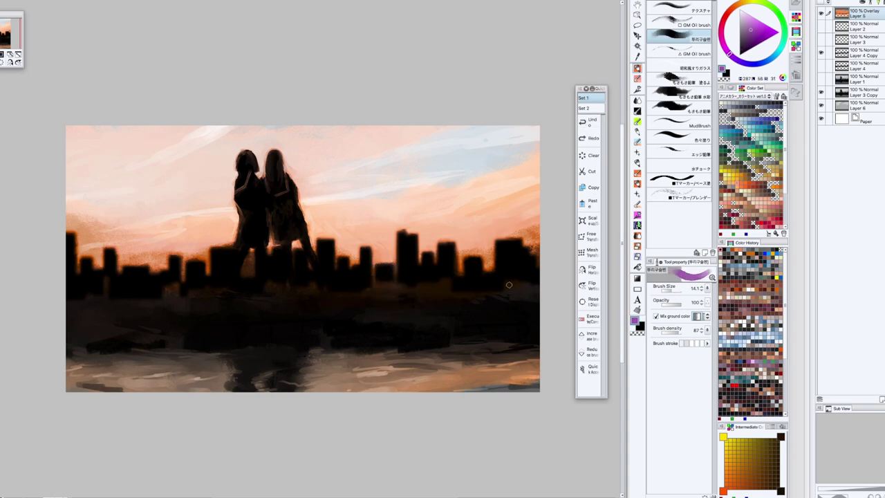
click(764, 365)
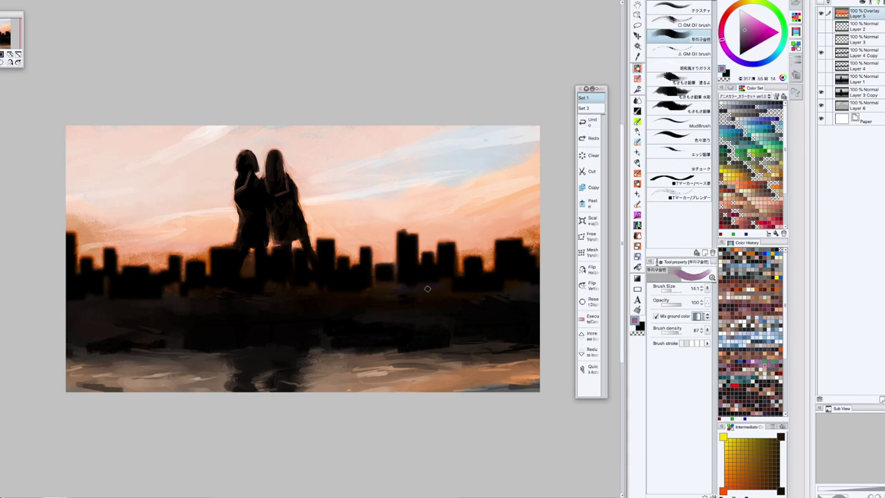
drag(428, 289, 458, 296)
- Edge the wide easternmost building with a lighter pink
click(752, 21)
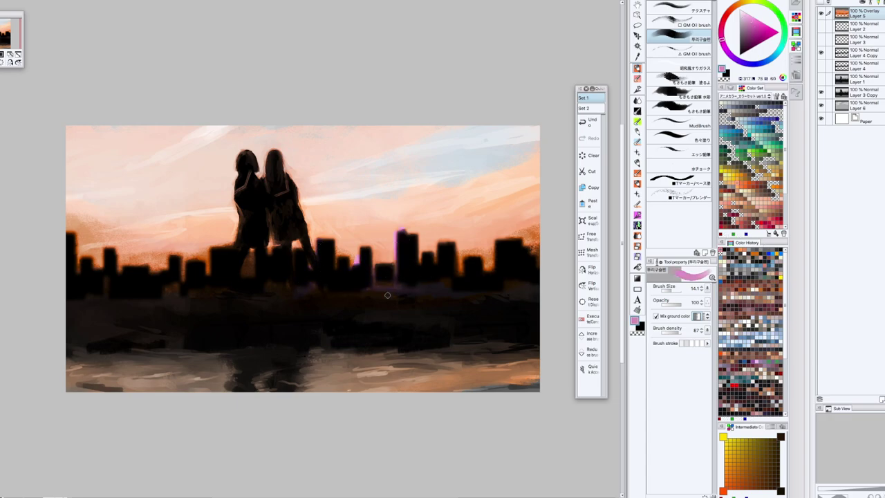
drag(493, 268, 496, 244)
drag(503, 238, 517, 237)
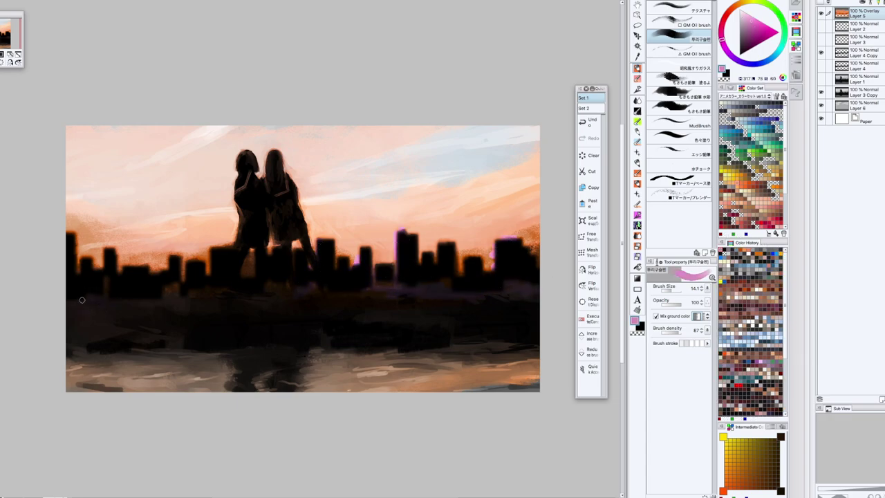
click(638, 237)
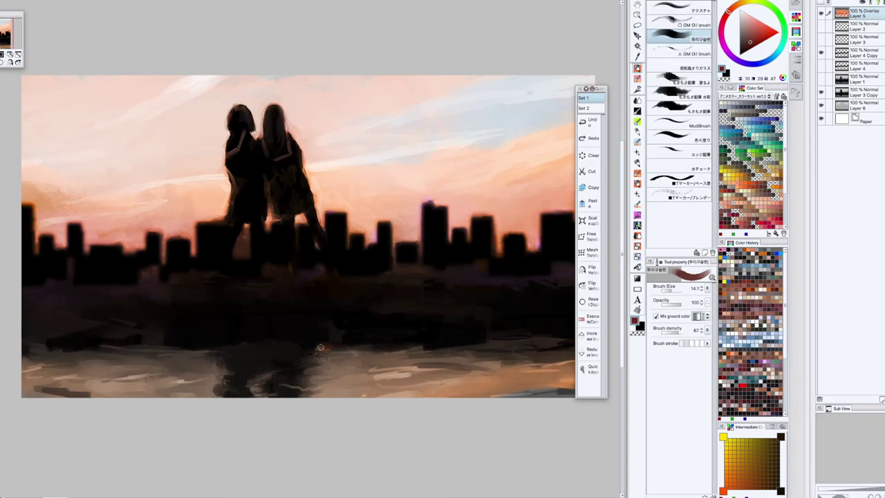
- Paint dark red strokes along the waterline and around the figures' reflection, and add darker streaks to the sky
drag(321, 348, 377, 353)
mouse_move(214, 347)
mouse_down()
mouse_move(129, 356)
mouse_move(217, 362)
mouse_move(232, 377)
mouse_up()
drag(227, 379, 215, 394)
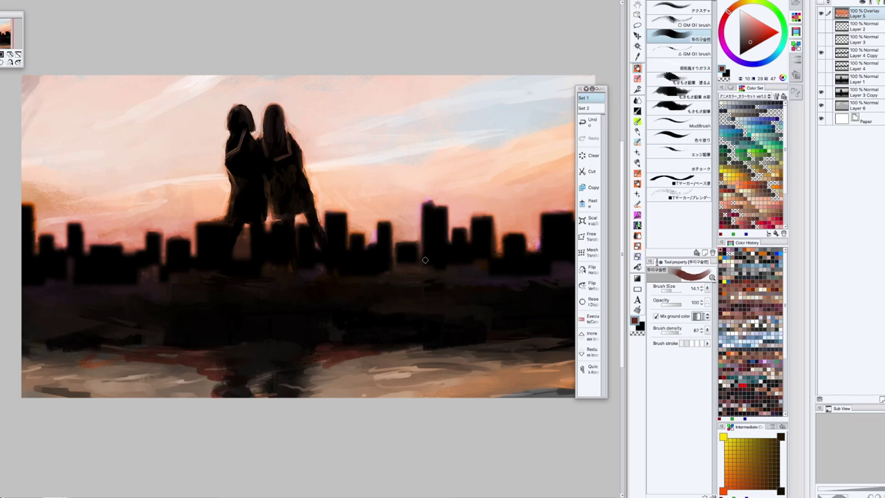
mouse_move(512, 143)
mouse_down()
mouse_move(571, 116)
mouse_move(461, 159)
mouse_up()
drag(369, 167, 345, 171)
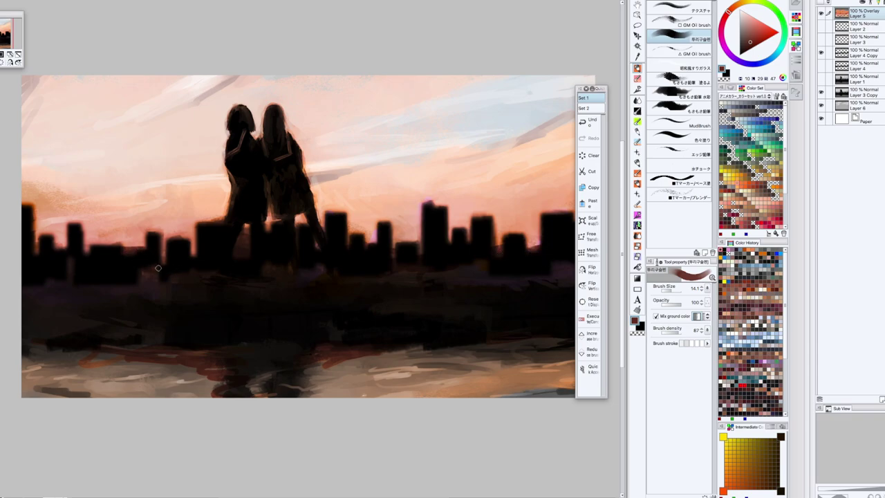
- Dab sampled orange between the western buildings and lower the opacity of Layer 4 Copy to 66%
alt+click(138, 232)
drag(128, 249, 140, 251)
click(859, 79)
click(859, 92)
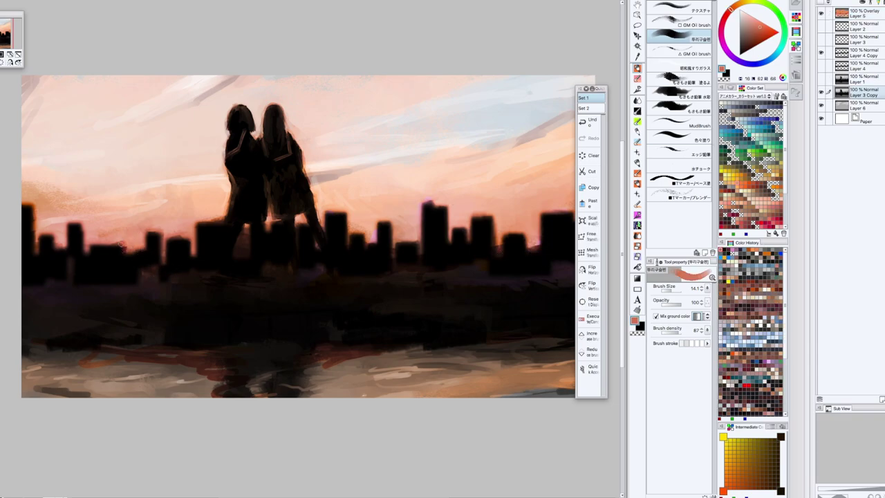
click(863, 52)
click(863, 92)
- Touch up the western skyline buildings on Layer 3 Copy with sampled colours
alt+click(93, 247)
alt+click(88, 244)
drag(92, 247, 93, 250)
alt+click(79, 257)
alt+click(23, 228)
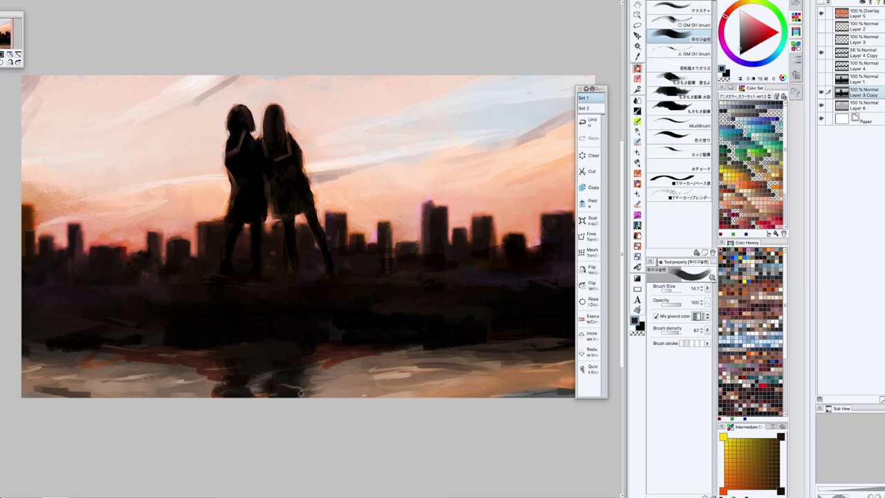
- Sample a grey from the water and make Layer 5 the active layer
scroll(261, 322, up, 3)
alt+click(372, 399)
click(860, 13)
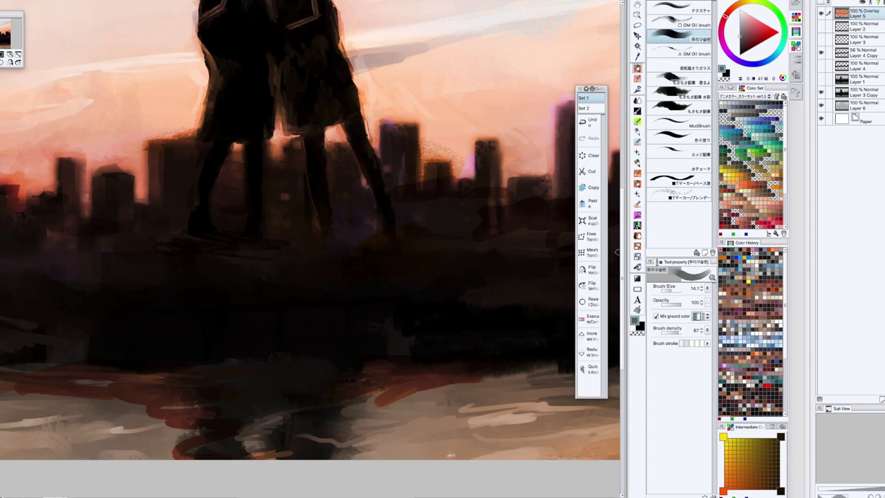
click(638, 225)
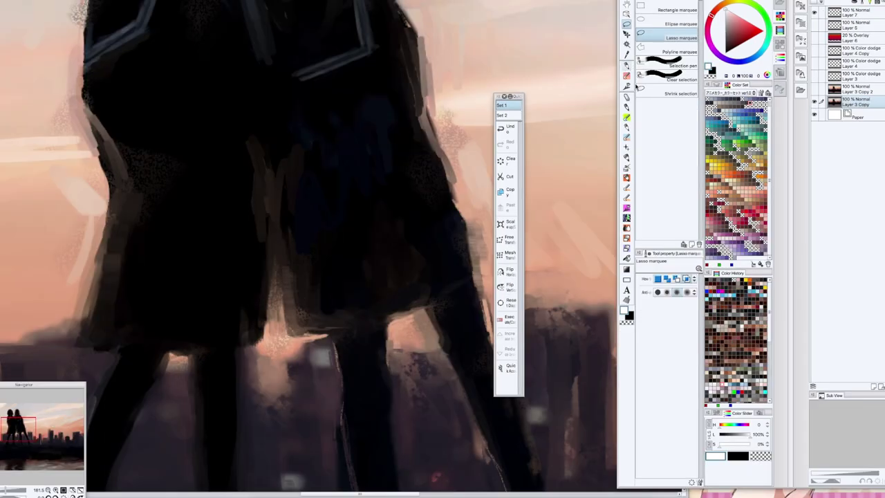
- Repaint the long-haired figure's coat edge and the gap between the figures with the エッジ鉛筆 brush at size 84.1, using sampled colours
click(627, 66)
alt+click(474, 201)
drag(469, 208, 483, 253)
scroll(402, 280, down, 4)
scroll(336, 241, up, 4)
alt+click(359, 241)
drag(360, 241, 361, 205)
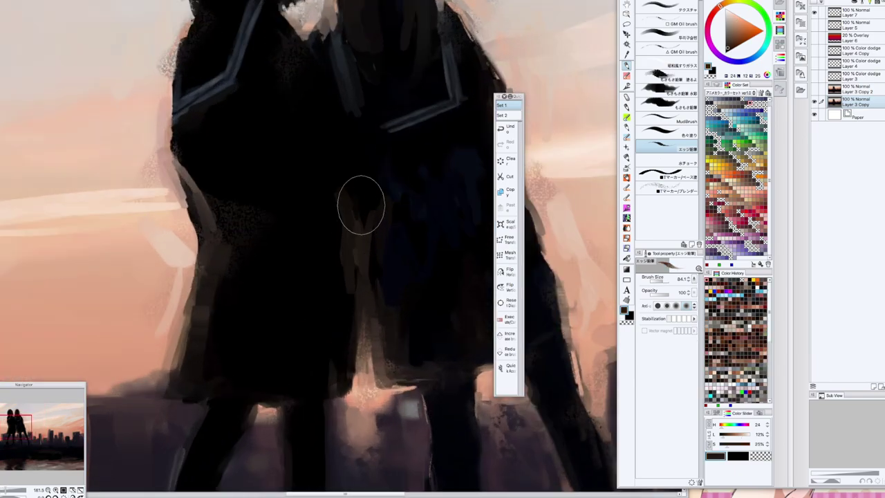
- Refine the short-haired figure's hair with sampled dark tones
scroll(344, 195, down, 4)
scroll(342, 69, up, 4)
alt+click(326, 97)
mouse_move(205, 73)
mouse_down()
mouse_move(208, 126)
mouse_move(204, 96)
mouse_move(226, 104)
mouse_up()
alt+click(208, 98)
alt+click(227, 79)
alt+click(237, 108)
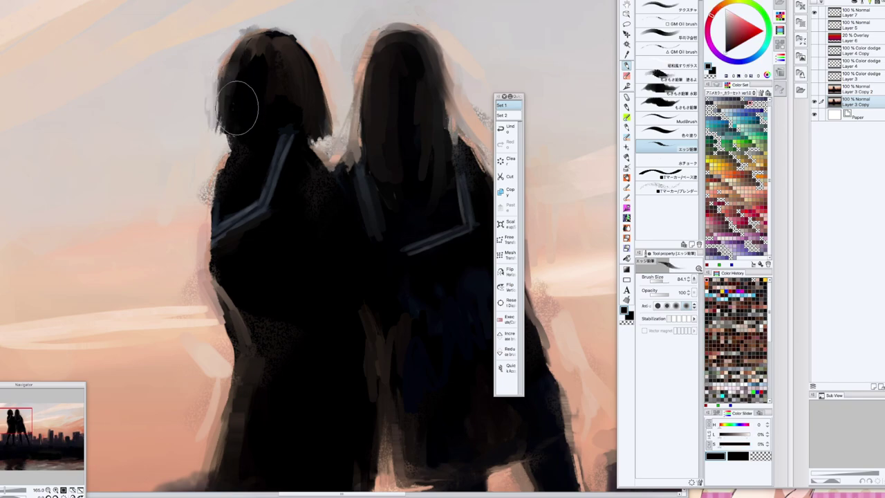
drag(240, 64, 246, 71)
- Sharpen the short-haired figure's collar stripe from the neck down to its corner using sampled blue-grey
scroll(245, 170, down, 4)
scroll(246, 166, up, 6)
alt+click(270, 113)
drag(270, 131, 261, 141)
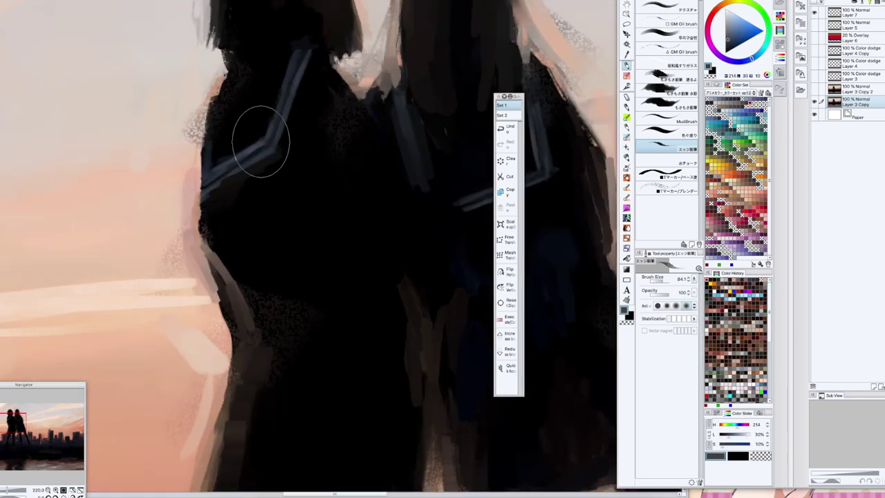
alt+click(290, 62)
mouse_move(300, 58)
mouse_down()
mouse_move(284, 131)
mouse_move(293, 78)
mouse_move(278, 122)
mouse_up()
alt+click(309, 117)
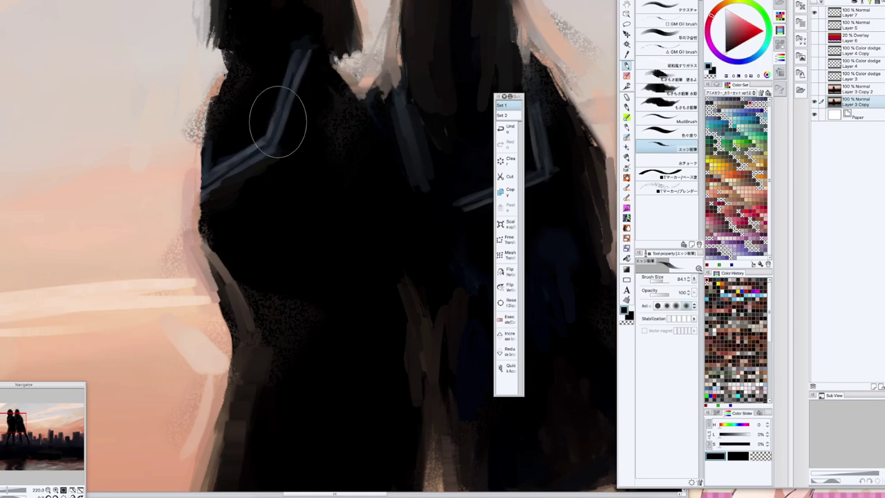
- Sharpen the lower stripe of the short-haired figure's collar and its surrounding coat edges with sampled near-black and blue-grey tones
alt+click(261, 148)
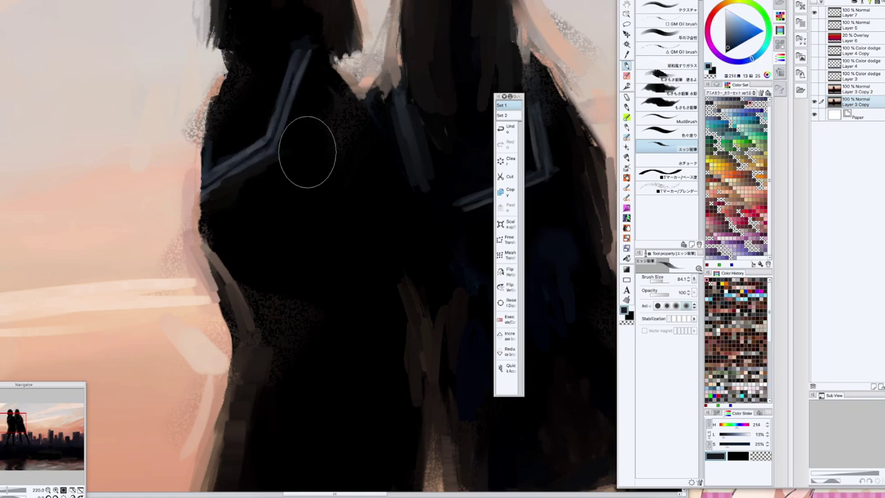
alt+click(234, 171)
alt+click(232, 175)
drag(234, 173, 207, 181)
alt+click(242, 180)
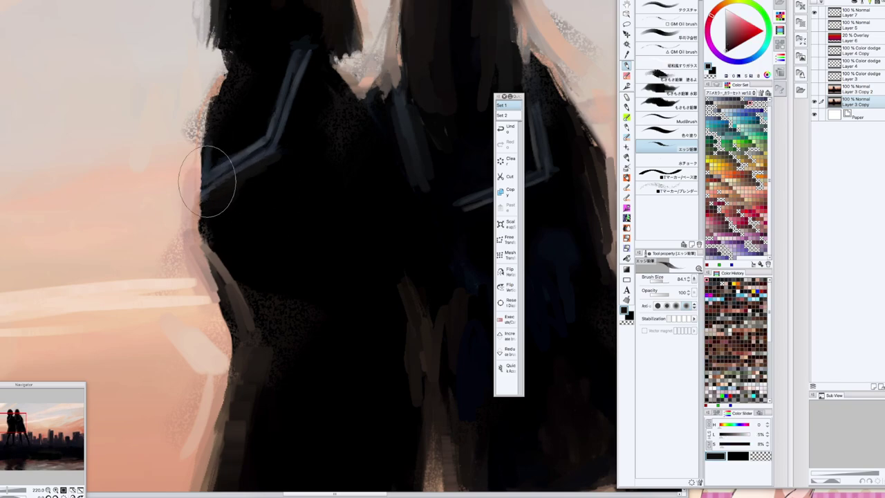
alt+click(237, 163)
alt+click(230, 167)
alt+click(245, 156)
alt+click(251, 150)
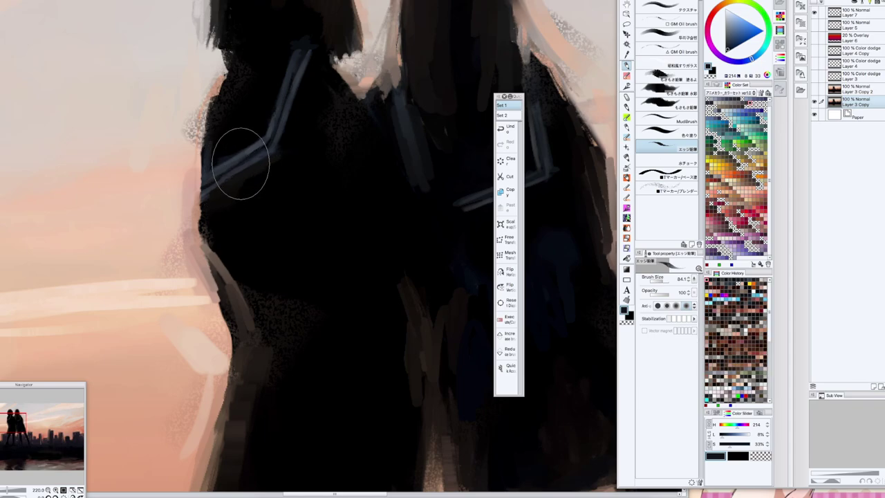
- Clean up the short-haired figure's outer contour from shoulder to waist with sampled sky peach and dark brown tones
alt+click(182, 128)
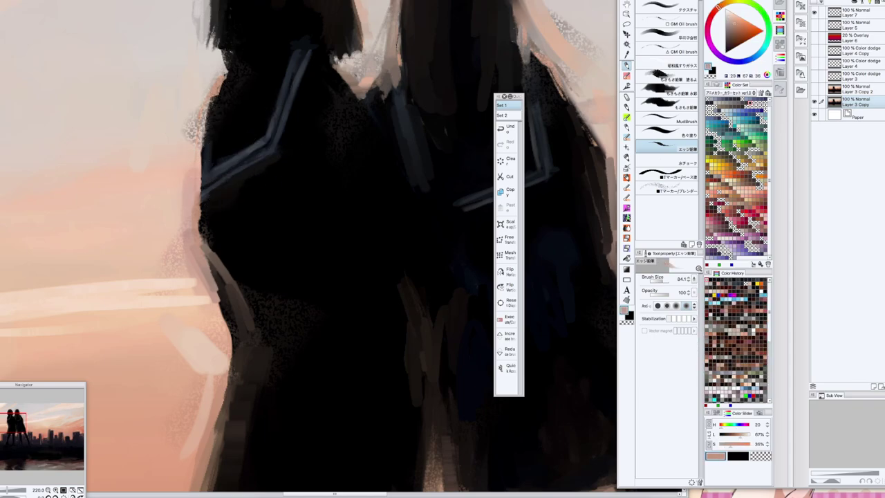
alt+click(198, 122)
alt+click(192, 142)
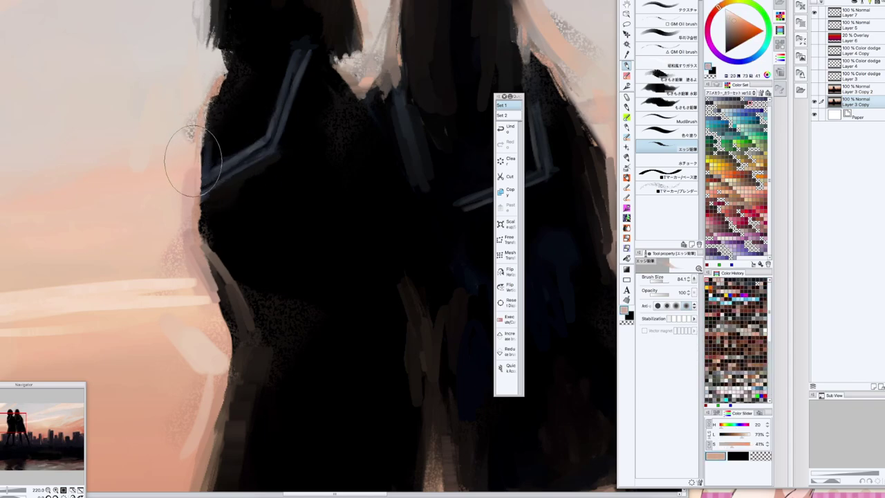
alt+click(198, 249)
alt+click(210, 309)
alt+click(225, 304)
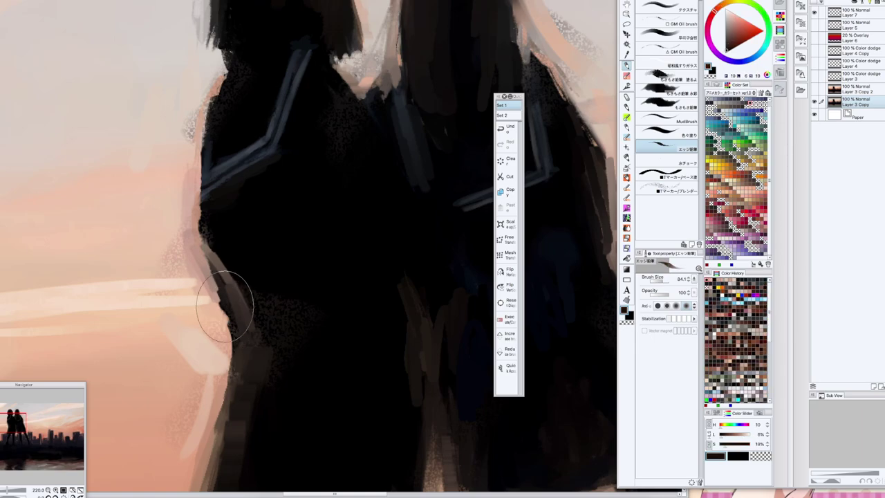
alt+click(235, 320)
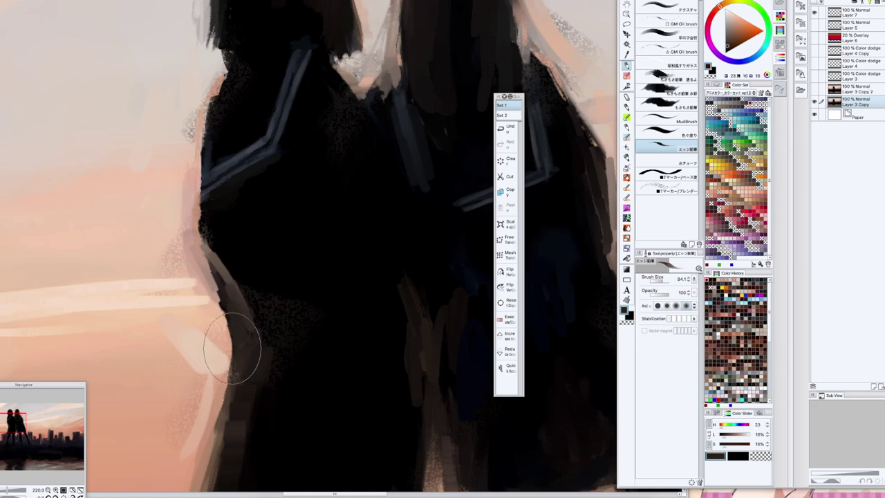
- Repaint the gap between the two coats down to the hems with sampled brown and bright peach tones
scroll(299, 370, down, 5)
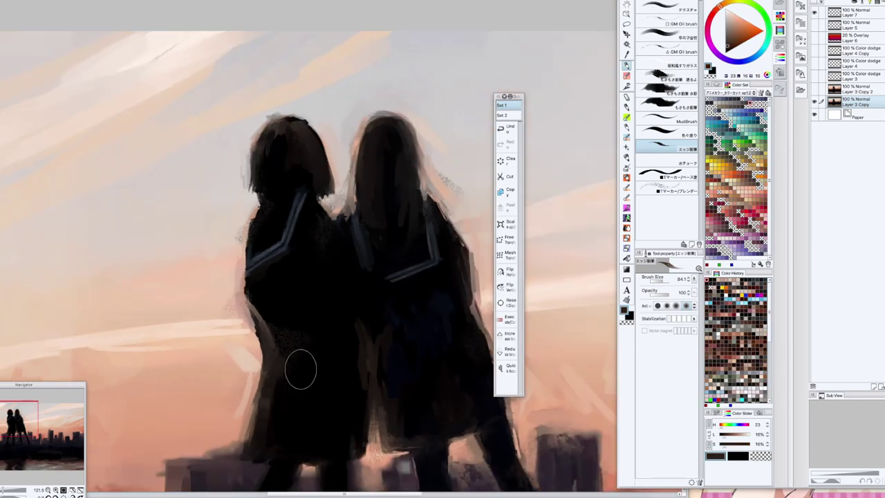
scroll(300, 369, up, 2)
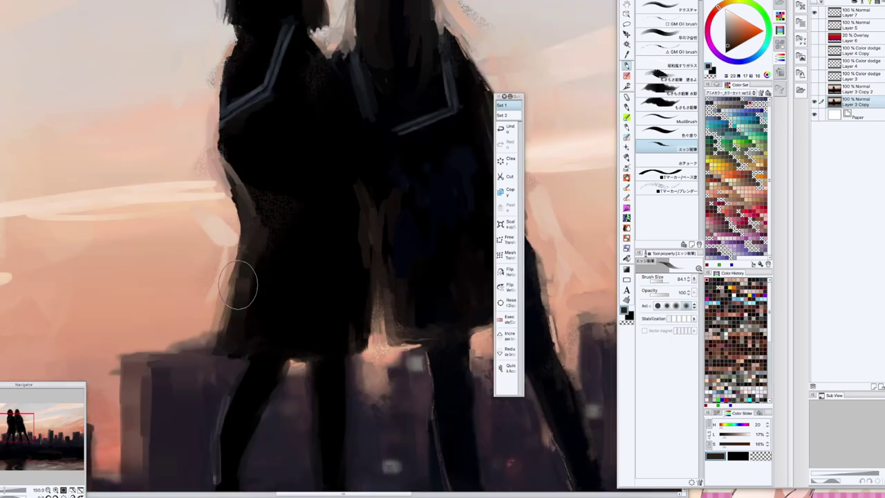
alt+click(365, 282)
drag(367, 301, 382, 358)
alt+click(374, 356)
alt+click(379, 354)
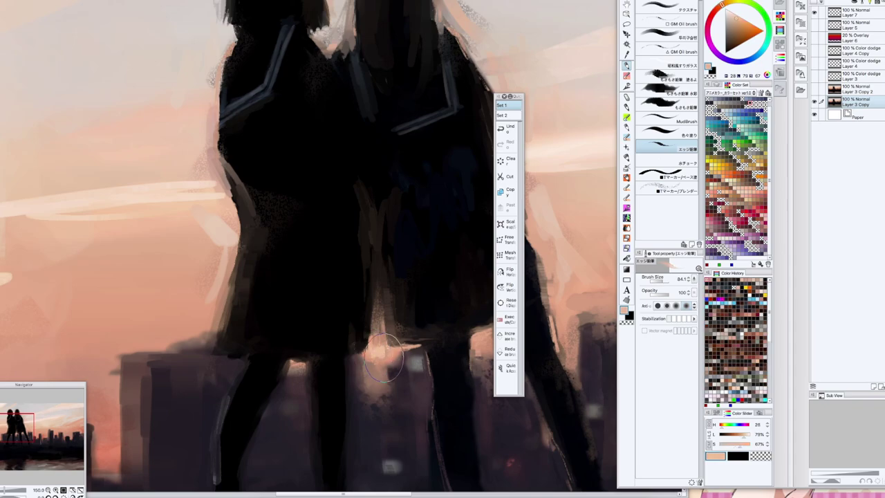
- Refine the sky glow and building edges below the coat hems using sampled grey, reddish-brown and peach
alt+click(412, 362)
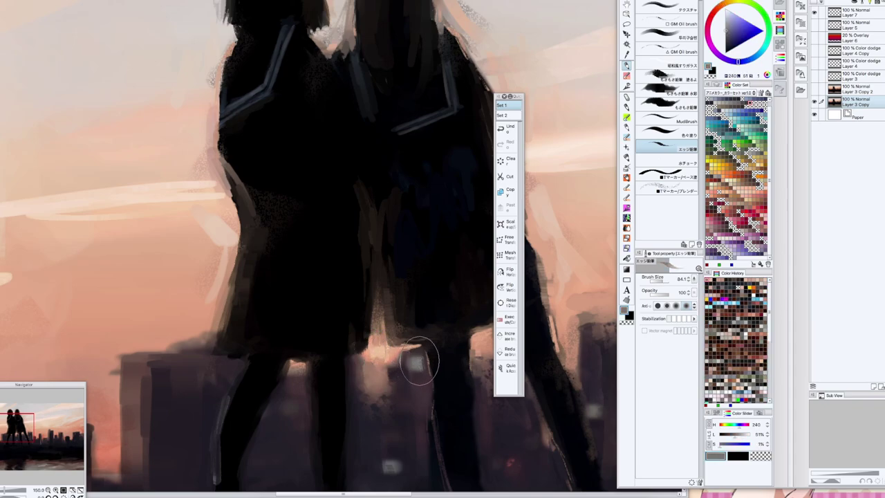
alt+click(402, 359)
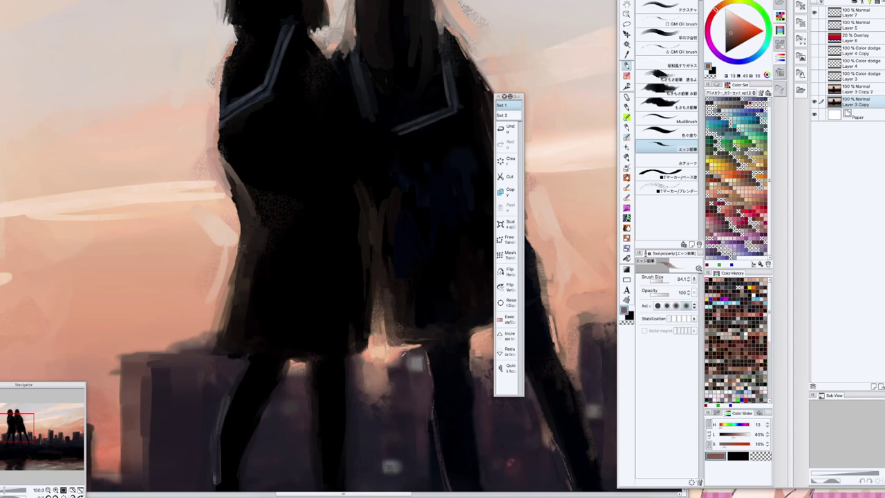
alt+click(415, 353)
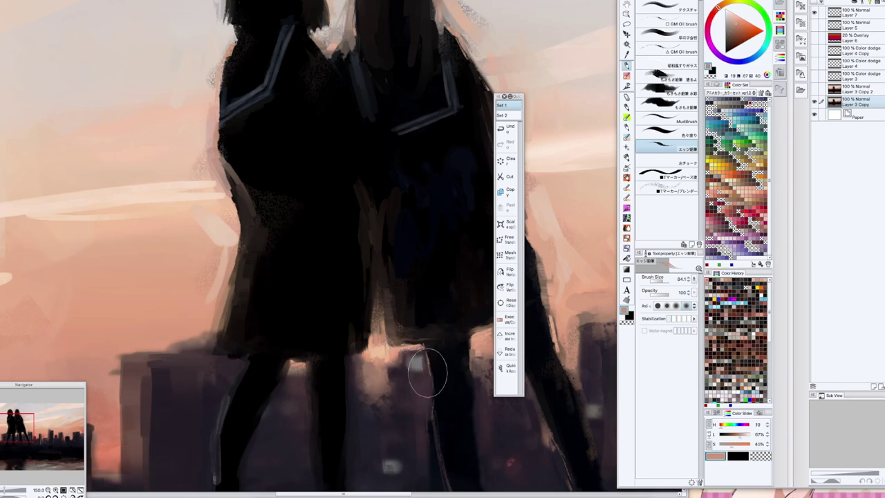
alt+click(353, 365)
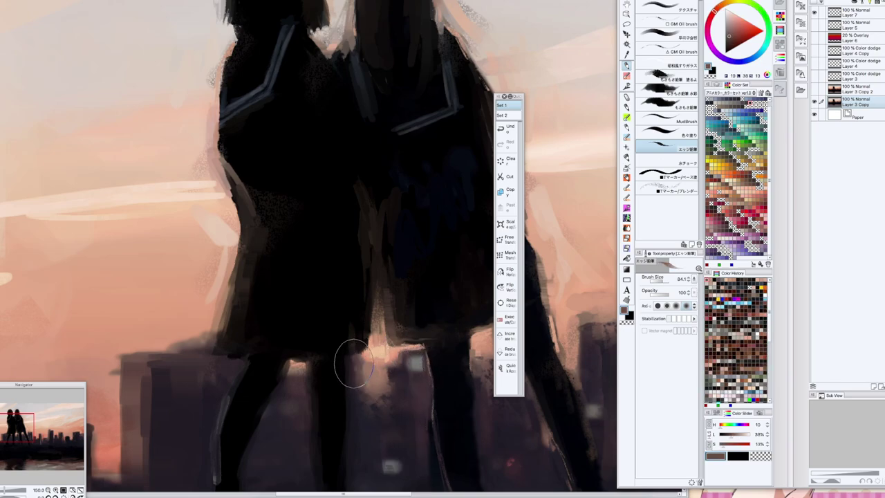
- Clean up the short-haired figure's legs and shoe and the background around them with sampled colours
alt+click(309, 390)
alt+click(281, 372)
alt+click(290, 370)
drag(292, 369, 282, 382)
mouse_move(222, 406)
mouse_down()
mouse_move(215, 375)
mouse_move(209, 389)
mouse_up()
alt+click(226, 354)
alt+click(218, 364)
drag(207, 436, 205, 461)
alt+click(205, 466)
click(3, 490)
mouse_move(56, 416)
mouse_down()
mouse_move(58, 406)
mouse_move(55, 418)
mouse_up()
scroll(201, 342, up, 5)
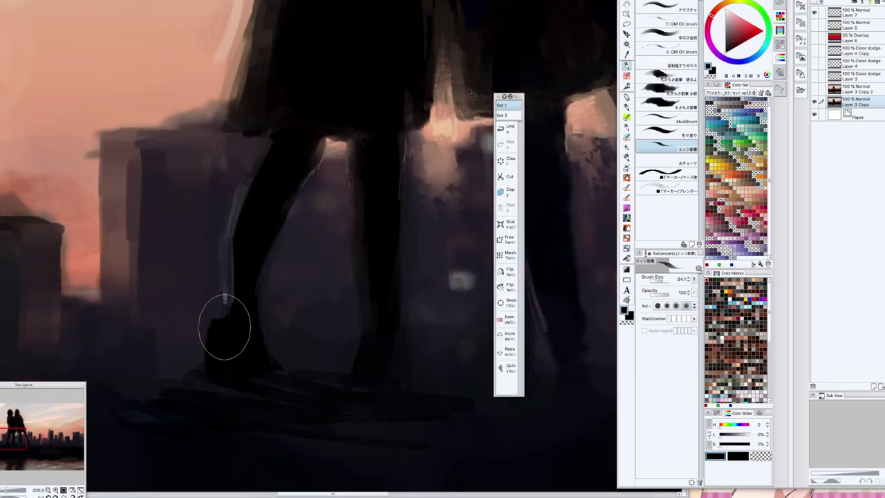
- Touch up the skyline beside the figures with a sampled dark tone and soften it using the 三角なじませ blending brush at size 52.6
scroll(217, 359, down, 3)
scroll(182, 427, up, 3)
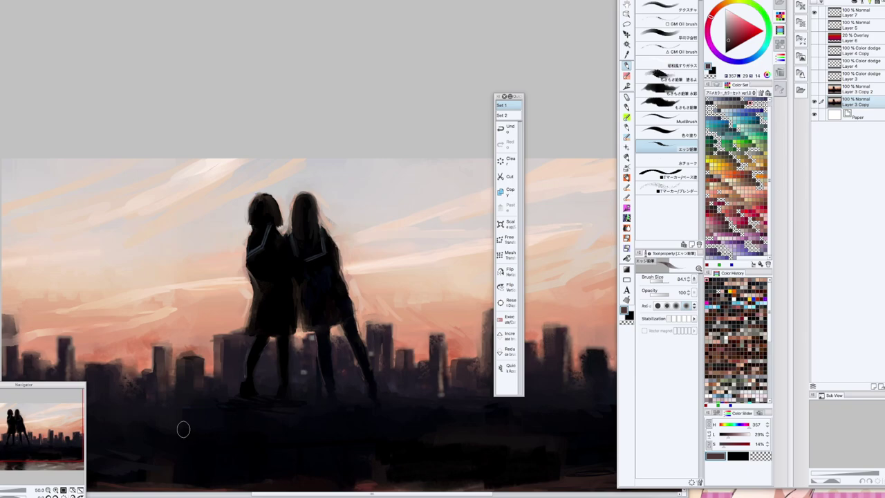
alt+click(152, 334)
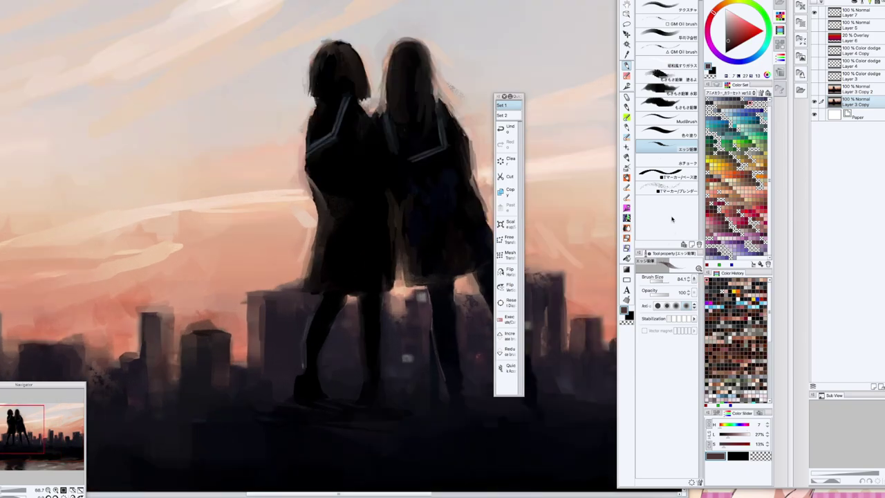
click(627, 227)
click(666, 88)
drag(40, 415, 31, 430)
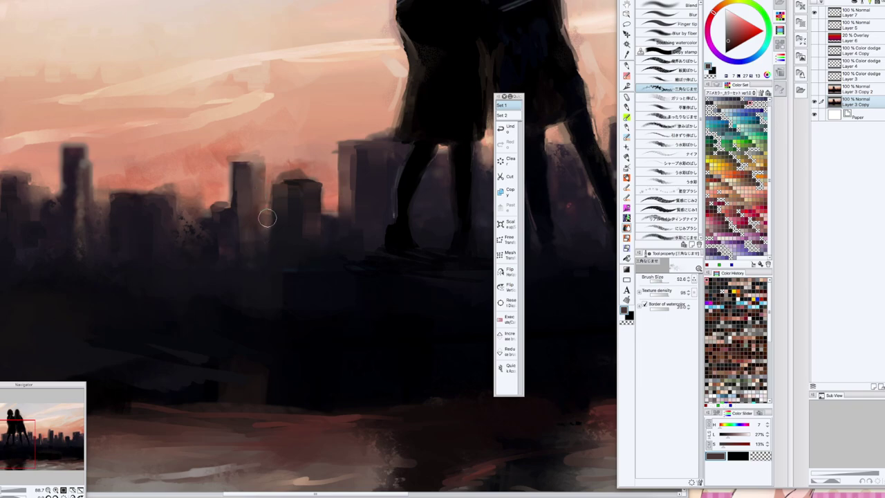
scroll(377, 271, down, 5)
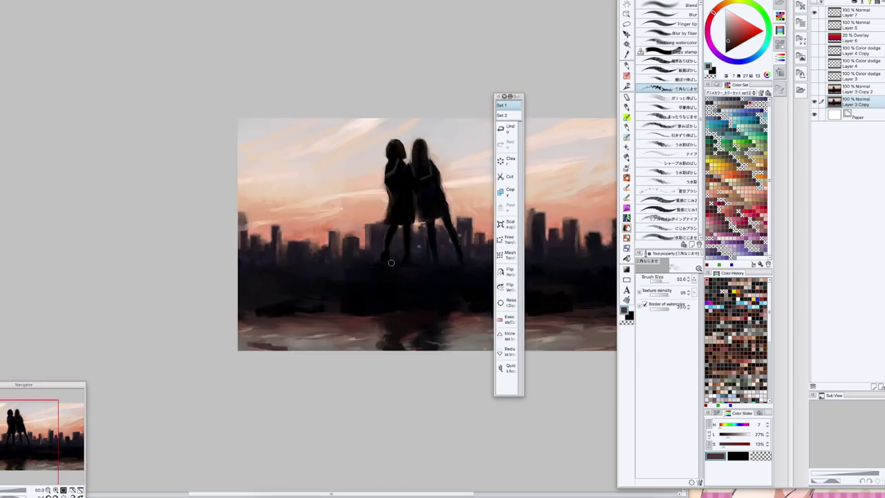
scroll(377, 260, up, 3)
scroll(295, 202, down, 3)
scroll(300, 306, up, 4)
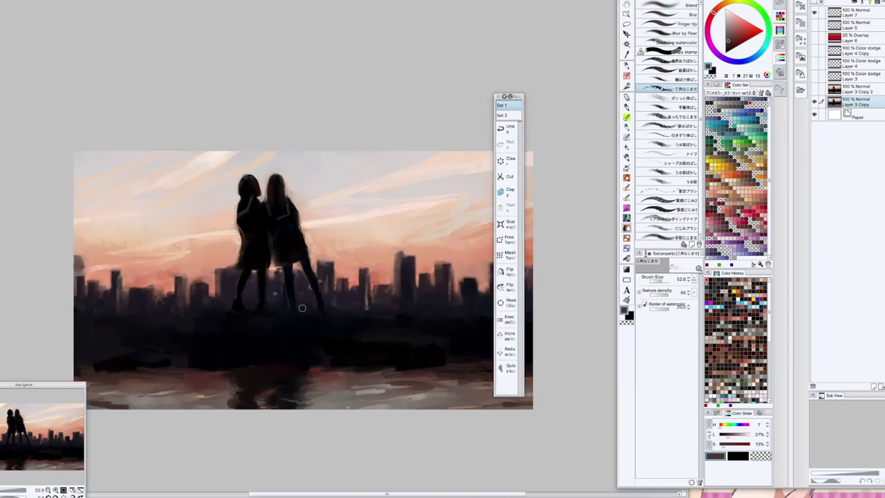
- Duplicate Layer 3 Copy
right_click(857, 104)
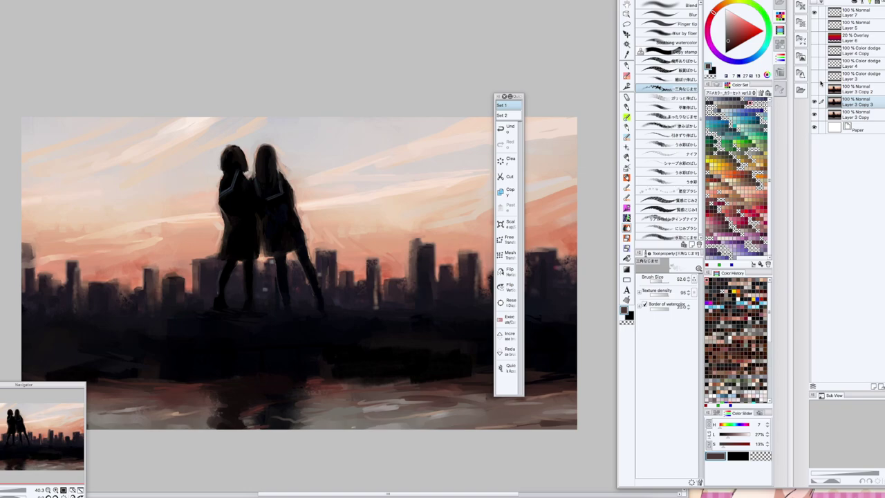
- Move the Quick Access palette towards the edge of the canvas and widen it to show the full command names
drag(523, 94, 537, 89)
drag(533, 91, 587, 91)
drag(590, 253, 588, 252)
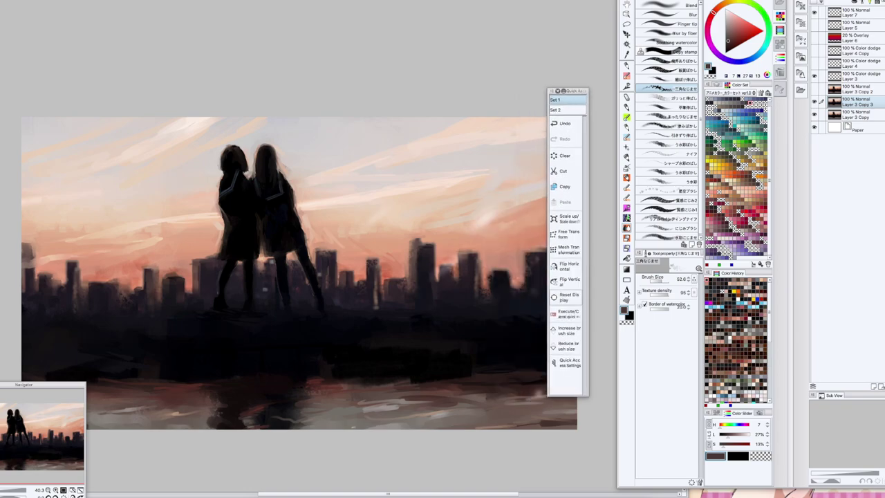
- Hide Layer 3, make Layer 4 visible and active, and choose the Droplet airbrush at size 678.2 with white
click(823, 80)
click(815, 76)
click(823, 65)
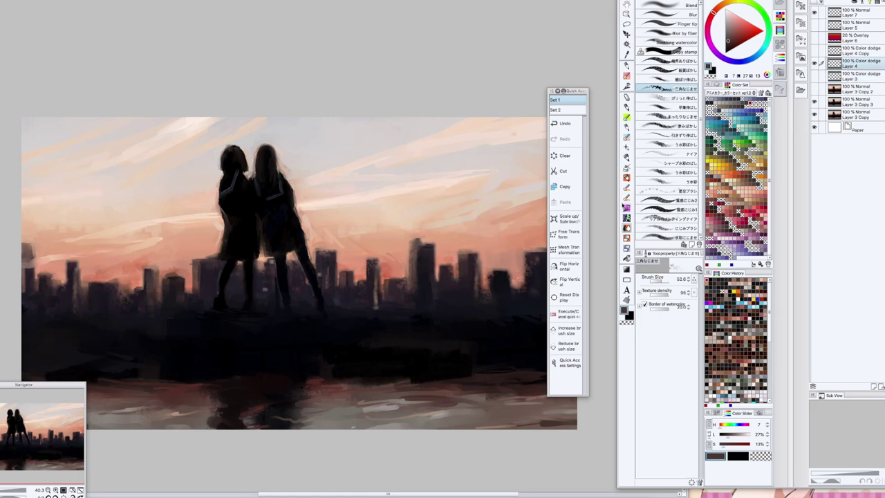
click(627, 168)
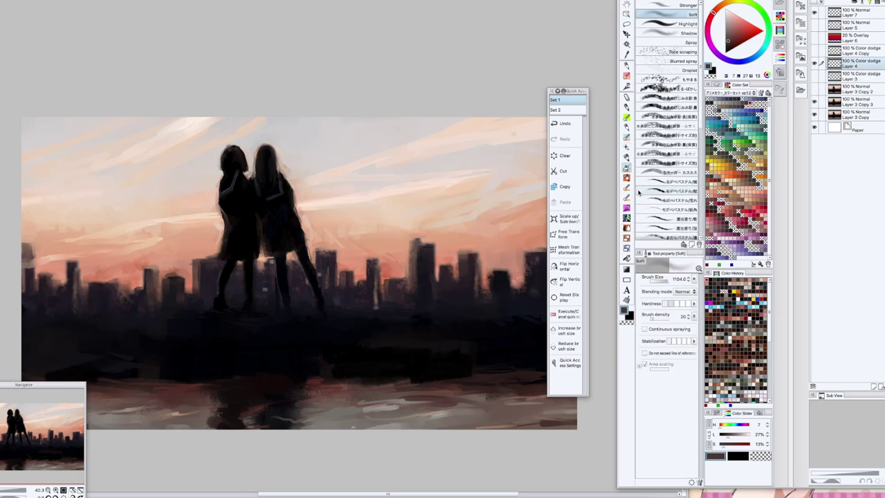
click(684, 70)
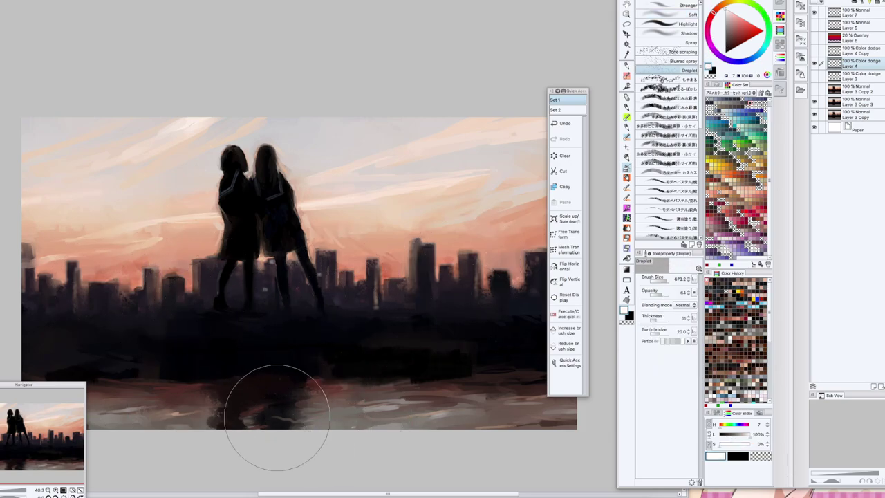
- Show the Color dodge layer Layer 4 Copy and duplicate it
click(817, 52)
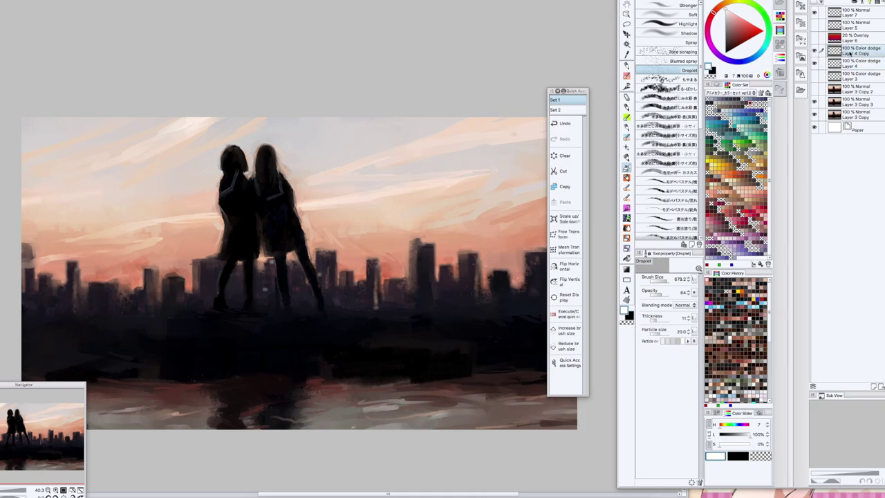
right_click(850, 52)
click(866, 92)
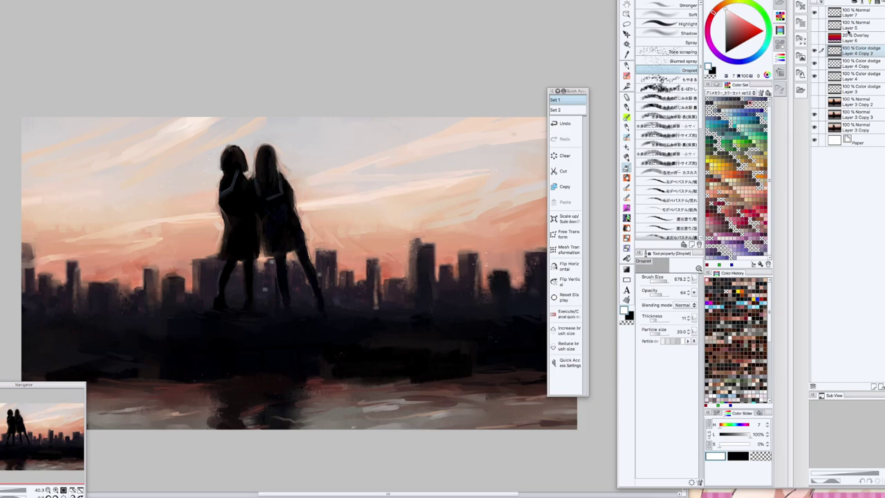
- Try the red Layer 6 in Normal blending mode at 28% opacity over the painting
click(839, 27)
click(844, 39)
click(814, 39)
click(841, 1)
click(842, 1)
mouse_move(861, 0)
mouse_down()
mouse_move(884, 1)
mouse_move(859, 1)
mouse_up()
click(841, 0)
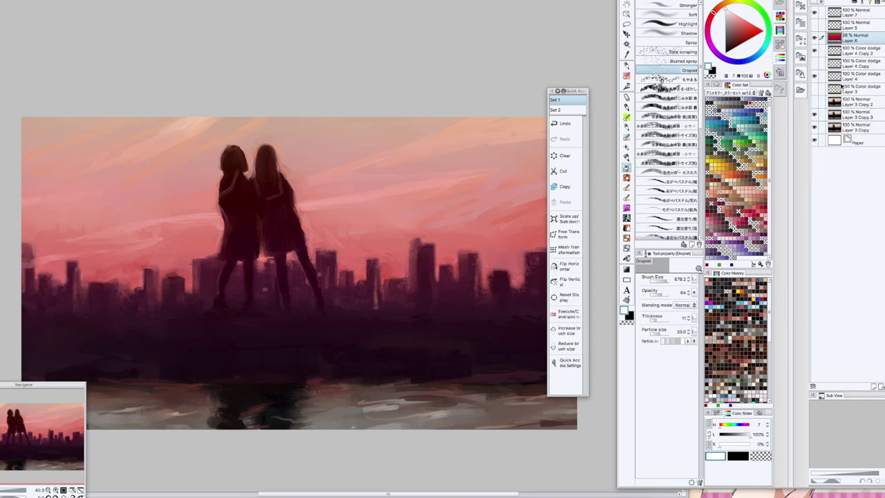
click(826, 93)
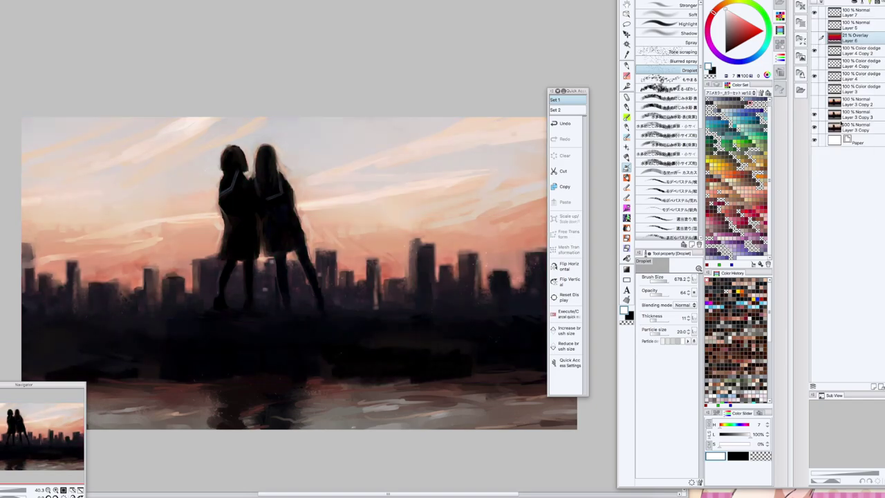
- Raise the saturation of Layer 3 Copy 3 with a Hue/Saturation/Luminosity correction
click(820, 102)
click(836, 117)
click(61, 0)
mouse_move(84, 86)
click(195, 94)
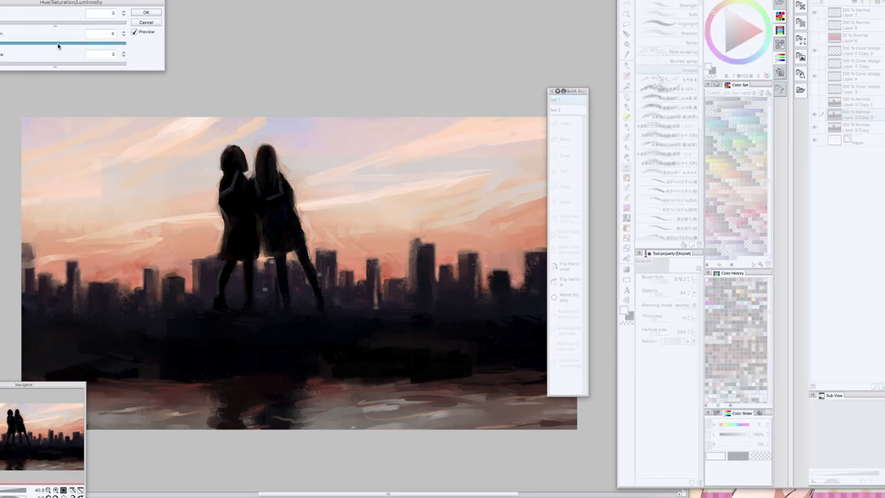
drag(59, 49, 61, 47)
key(Return)
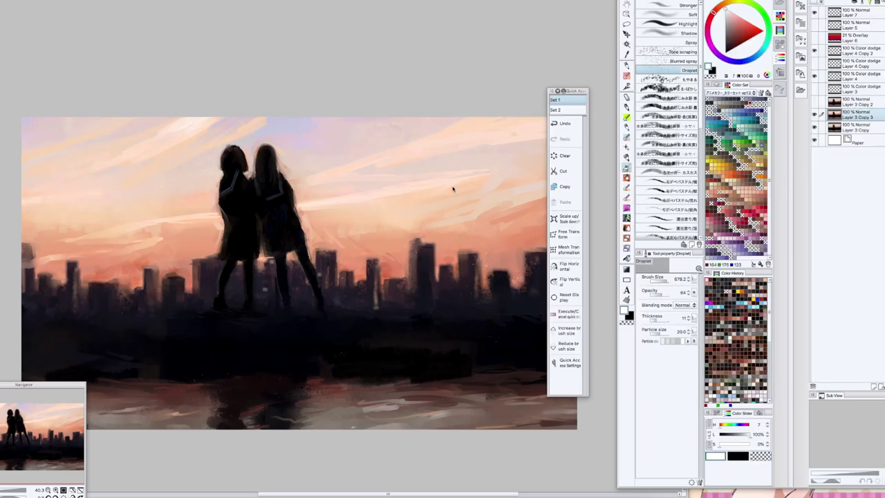
- Switch back to the 三角なじませ blending brush and make Layer 3 Copy 2 visible and active
key(j)
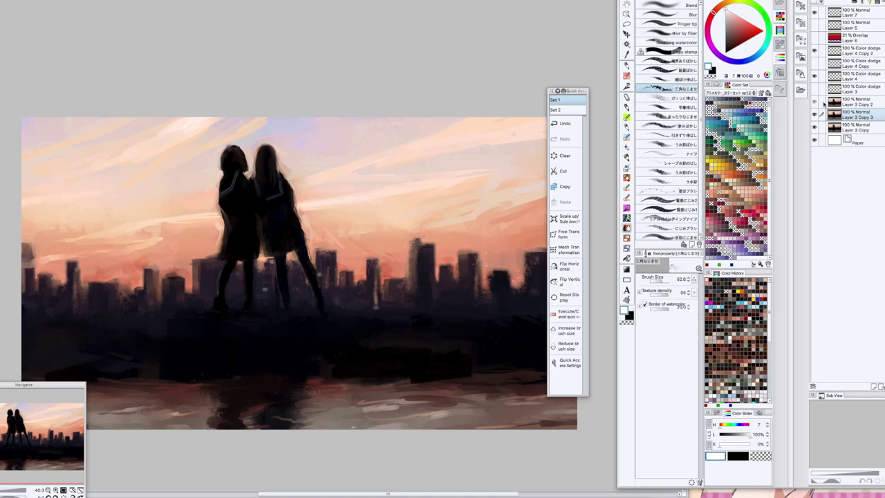
click(825, 102)
click(60, 2)
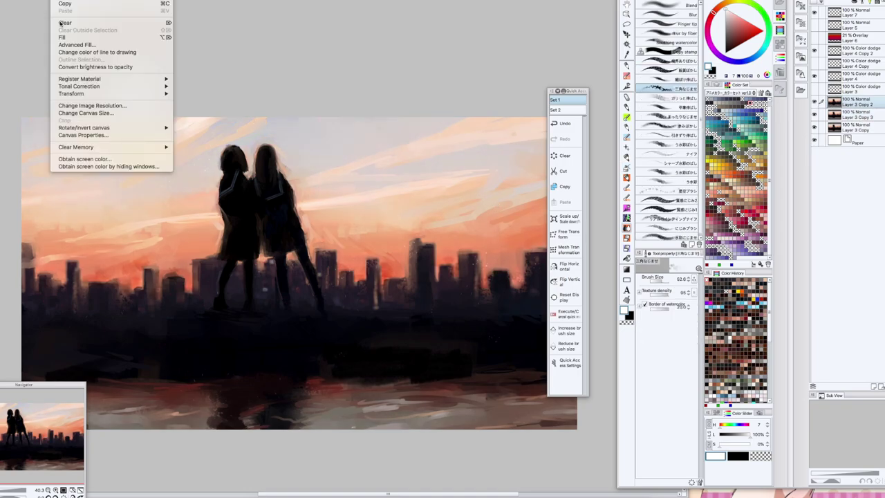
mouse_move(87, 87)
click(211, 116)
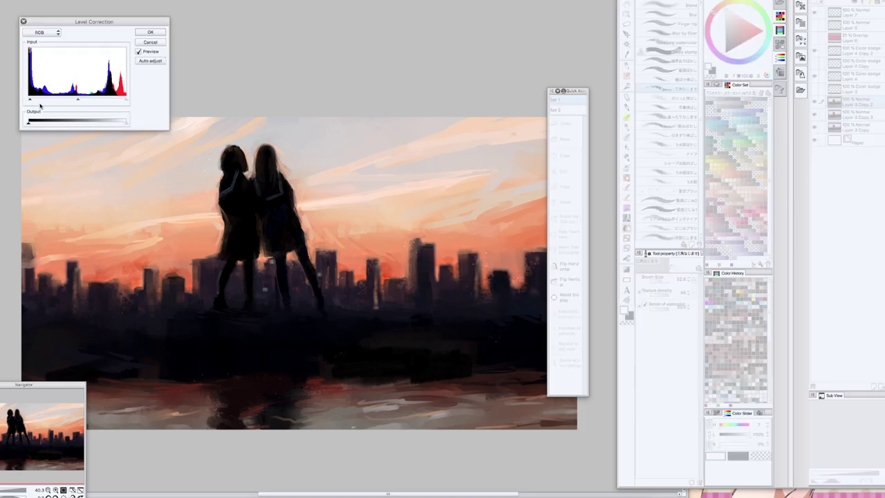
drag(38, 102, 29, 101)
click(148, 44)
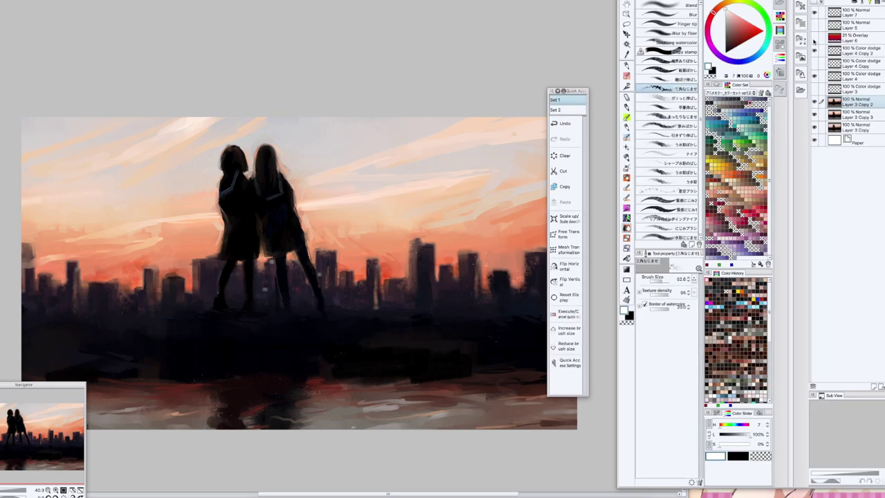
- Switch to the 平筆伸ばし blending brush for the water on Layer 3 Copy 2
drag(58, 405, 64, 419)
scroll(194, 304, down, 2)
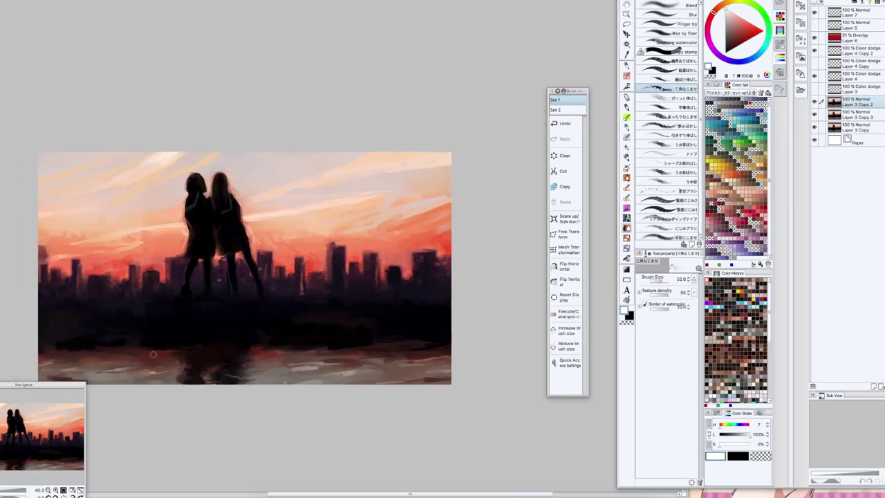
scroll(194, 296, up, 1)
scroll(355, 336, up, 1)
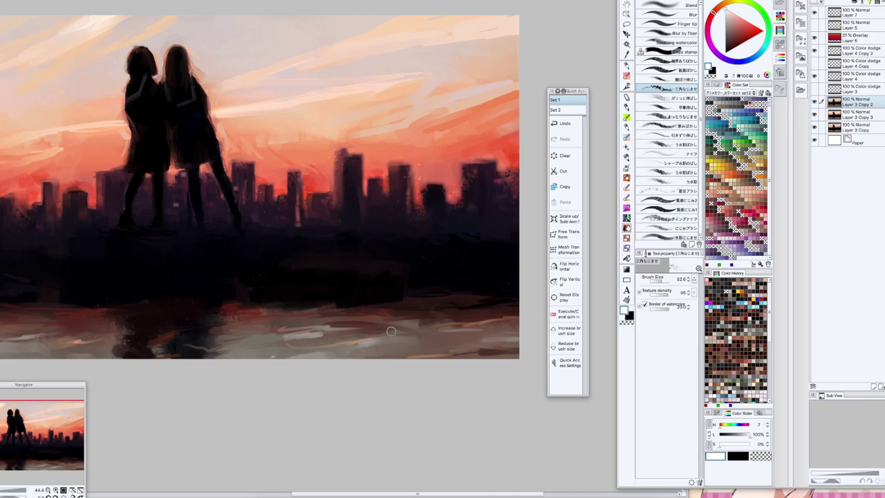
click(657, 107)
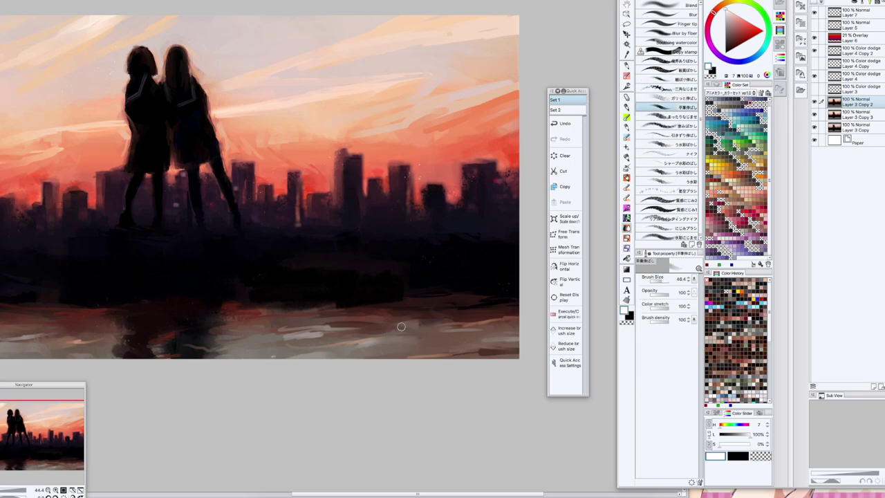
- Examine the water strokes and the figures' reflection up close along the painting's lower edge
scroll(409, 317, up, 5)
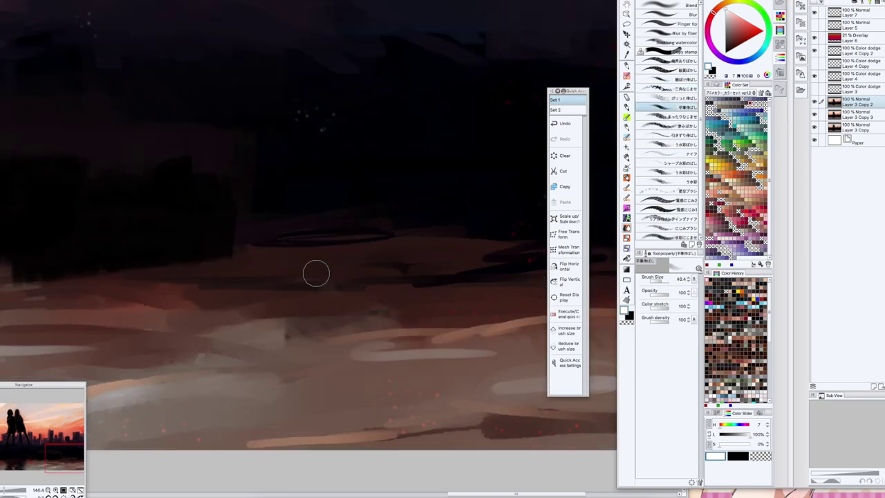
scroll(330, 333, down, 4)
scroll(297, 325, up, 5)
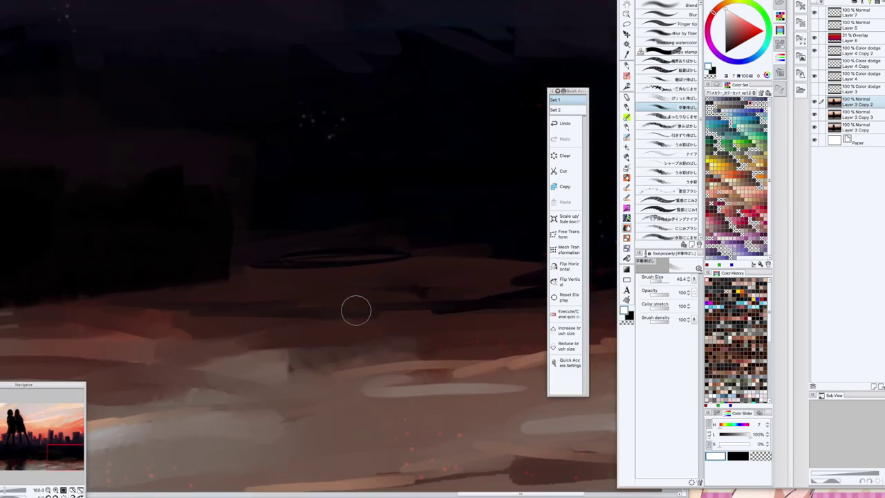
scroll(170, 393, down, 3)
drag(49, 446, 27, 457)
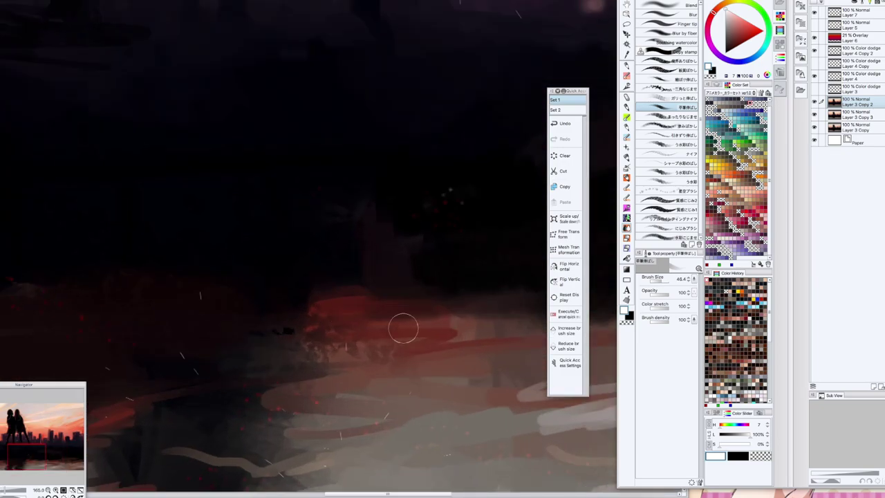
scroll(230, 410, down, 3)
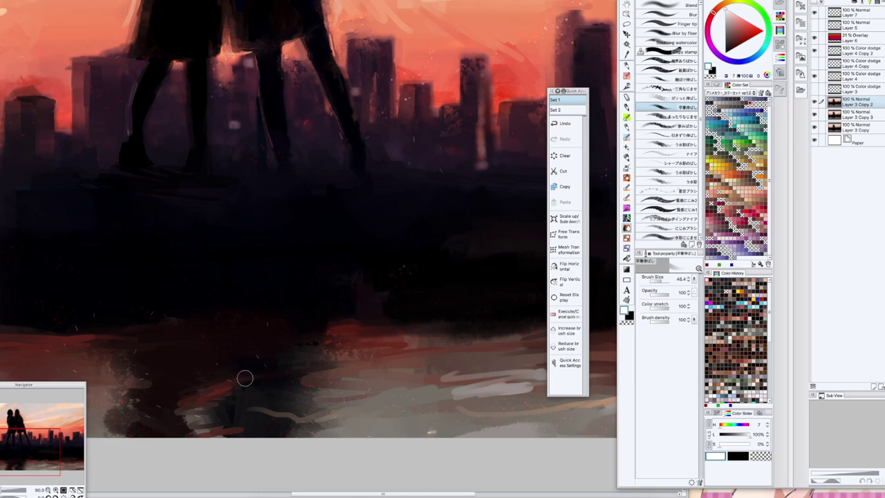
scroll(194, 410, up, 2)
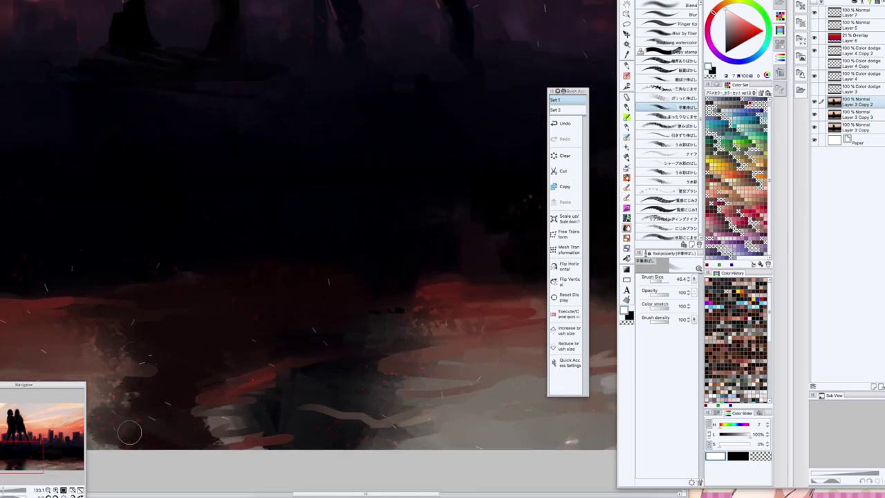
scroll(151, 390, down, 5)
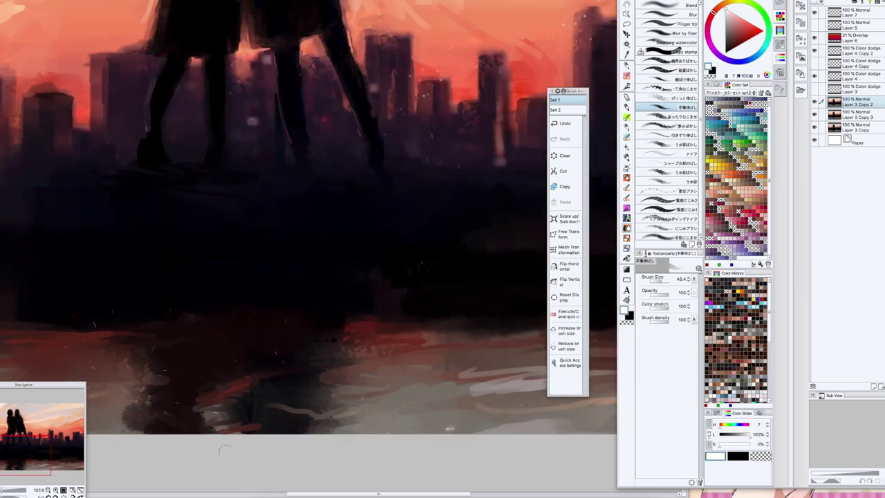
scroll(227, 257, up, 2)
scroll(226, 257, up, 1)
scroll(250, 399, down, 2)
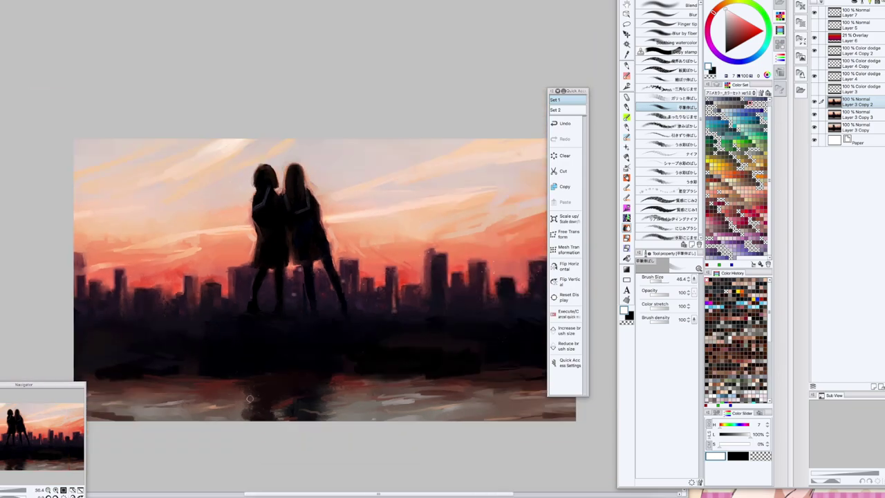
- Show Layer 5 and add an orange handwritten signature near the painting's lower right corner on a new layer above it
drag(388, 357, 357, 291)
scroll(358, 290, up, 1)
click(815, 26)
click(852, 27)
alt+click(520, 278)
right_click(837, 24)
click(856, 31)
click(627, 66)
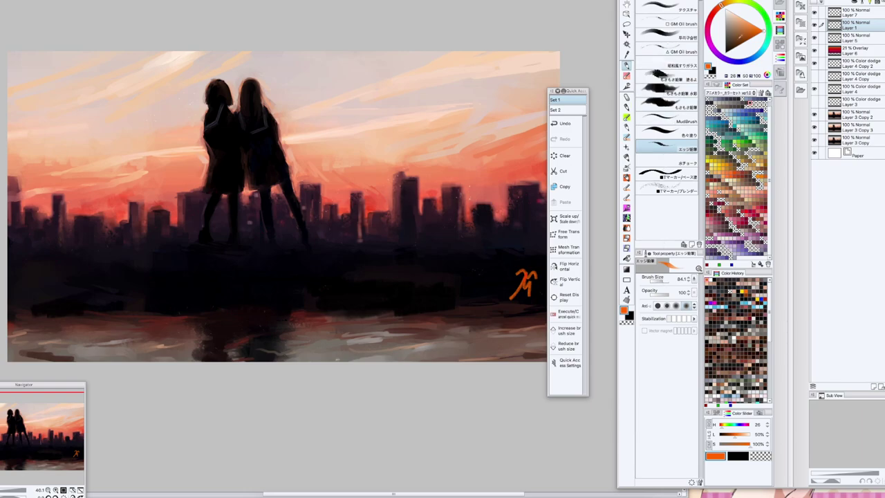
- Draw a white heart in the sky beside the figures and handwrite THANK YOU in white across the dark foreground
click(663, 36)
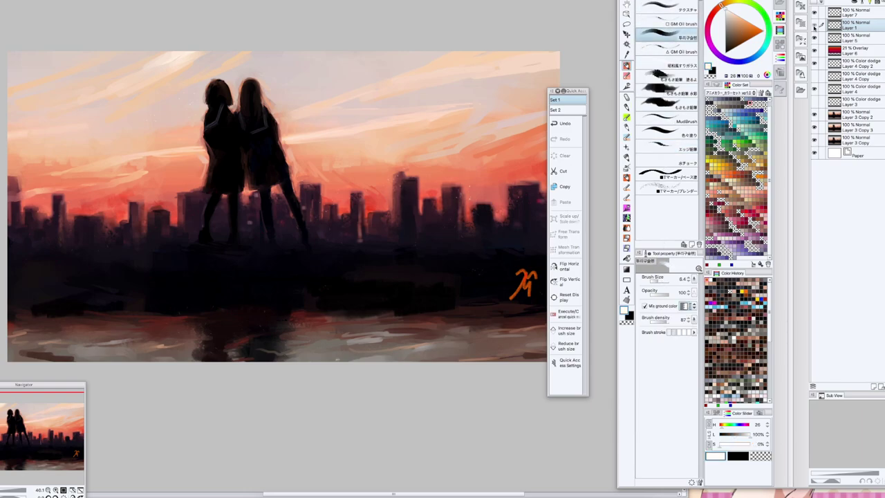
drag(93, 138, 94, 137)
drag(142, 242, 196, 234)
drag(200, 224, 197, 295)
mouse_move(215, 231)
mouse_down()
mouse_move(217, 291)
mouse_move(223, 262)
mouse_up()
mouse_move(229, 289)
mouse_down()
mouse_move(262, 289)
mouse_move(265, 269)
mouse_up()
mouse_move(267, 227)
mouse_down()
mouse_move(278, 290)
mouse_move(307, 223)
mouse_move(332, 291)
mouse_up()
mouse_move(373, 229)
mouse_down()
mouse_move(378, 280)
mouse_move(402, 250)
mouse_up()
drag(440, 222, 436, 308)
mouse_move(470, 232)
mouse_down()
mouse_move(477, 262)
mouse_move(467, 223)
mouse_move(520, 215)
mouse_up()
- Underline the THANK YOU lettering with a long white stroke that curves around the signature and doubles back beneath it
drag(170, 317, 503, 279)
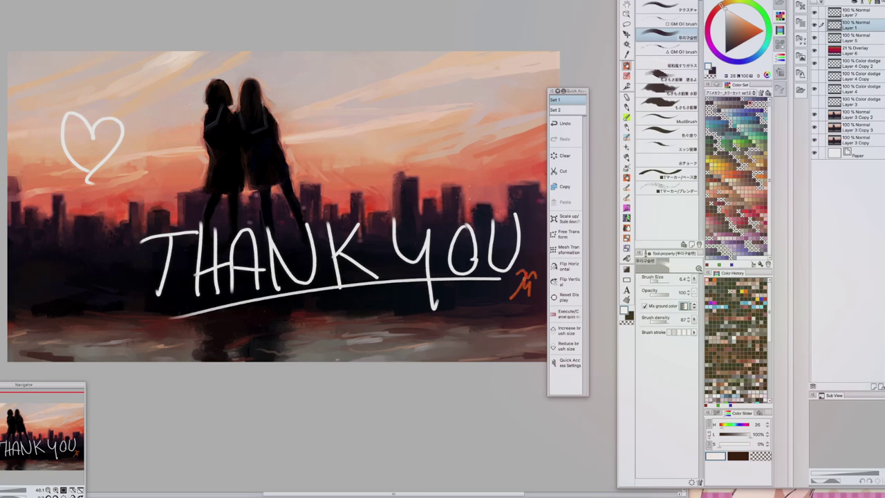
drag(358, 330, 546, 280)
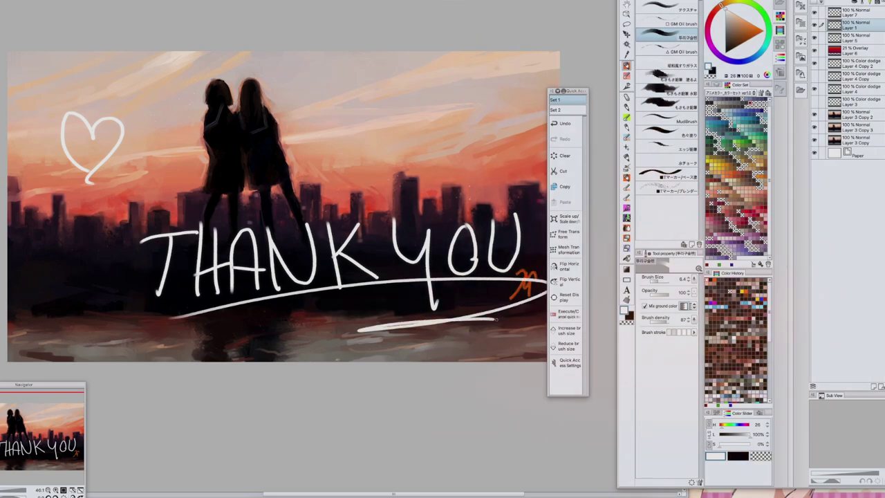
click(559, 156)
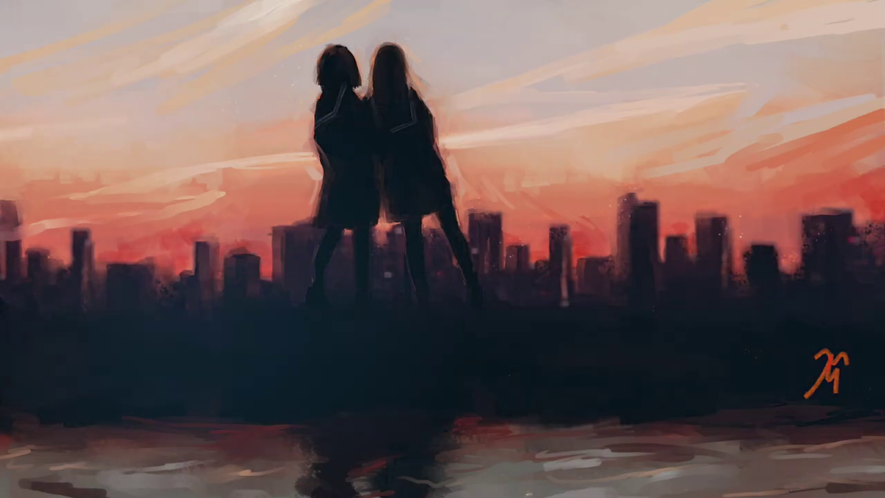